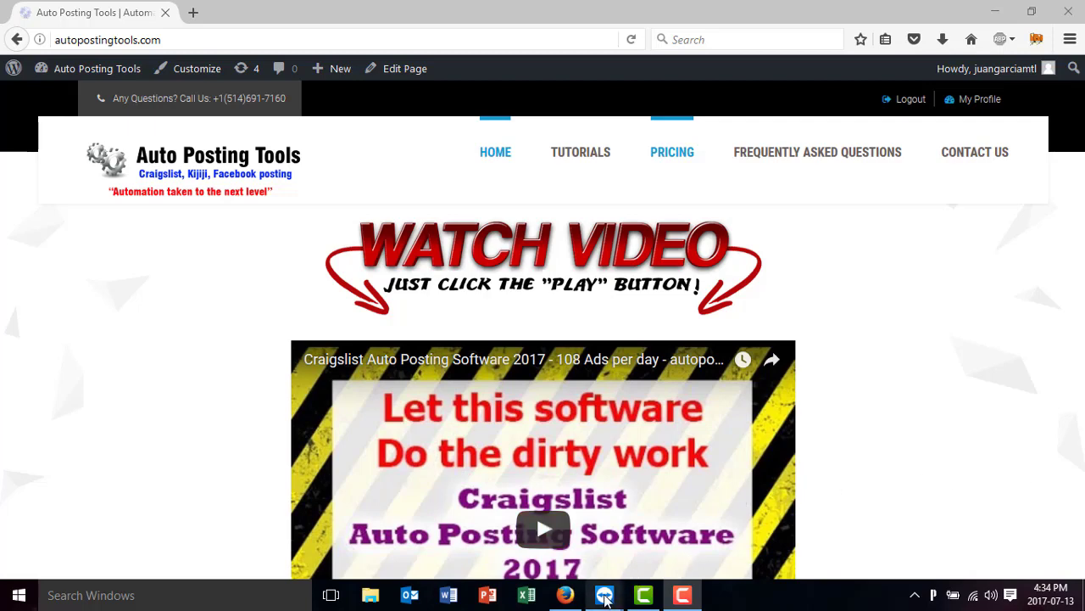
Step: In the TeamViewer session, launch Auto Posting Tools from its shortcut, allow it to run, and log in
{"action": "mouse_move", "coordinate": [604, 599]}
{"action": "left_click", "coordinate": [657, 530]}
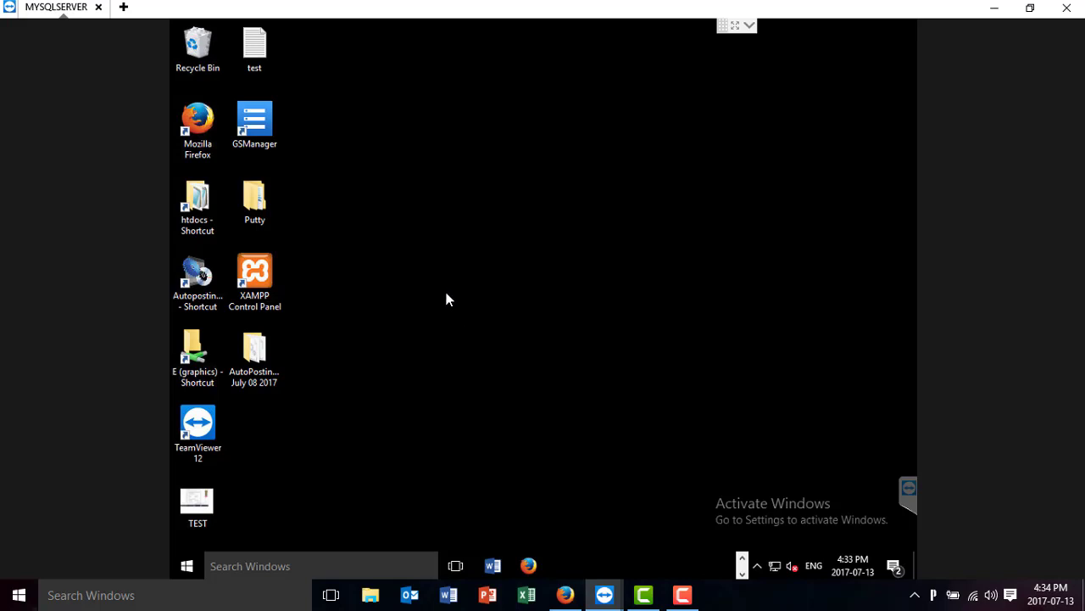
{"action": "double_click", "coordinate": [197, 278]}
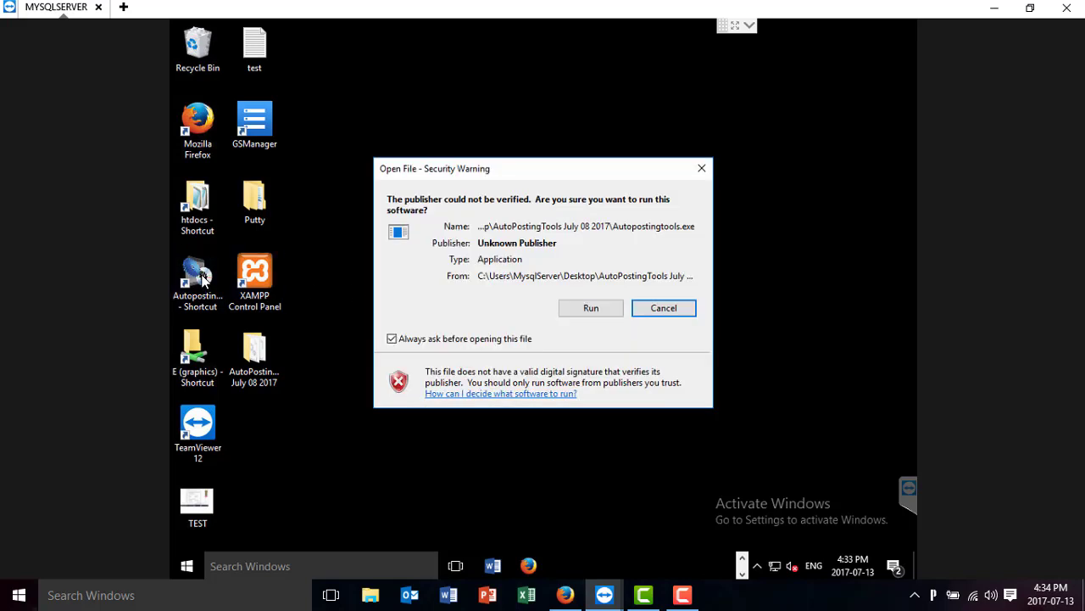
{"action": "left_click", "coordinate": [585, 310]}
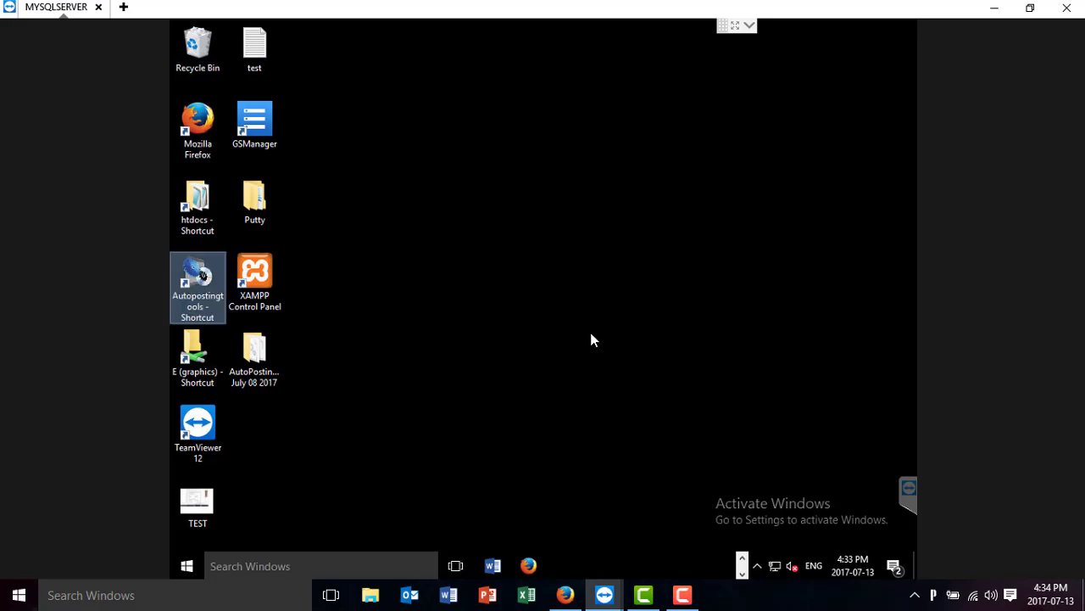
{"action": "left_click", "coordinate": [562, 315]}
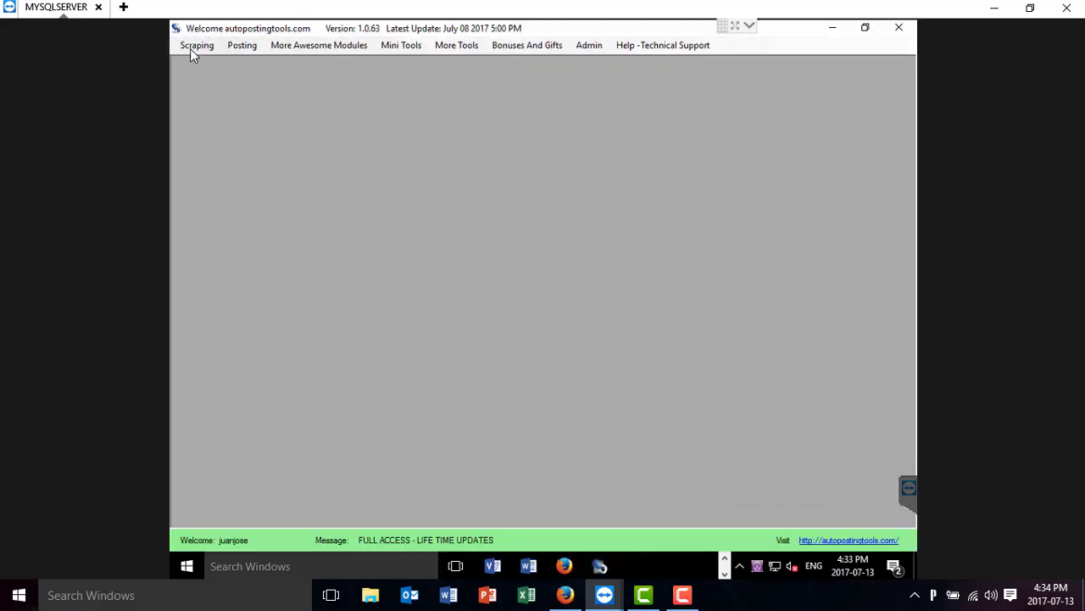
Step: Search the YouTube Video Scraper for 'marketing' with UsePageToken ticked to list 12 videos
{"action": "left_click", "coordinate": [194, 46]}
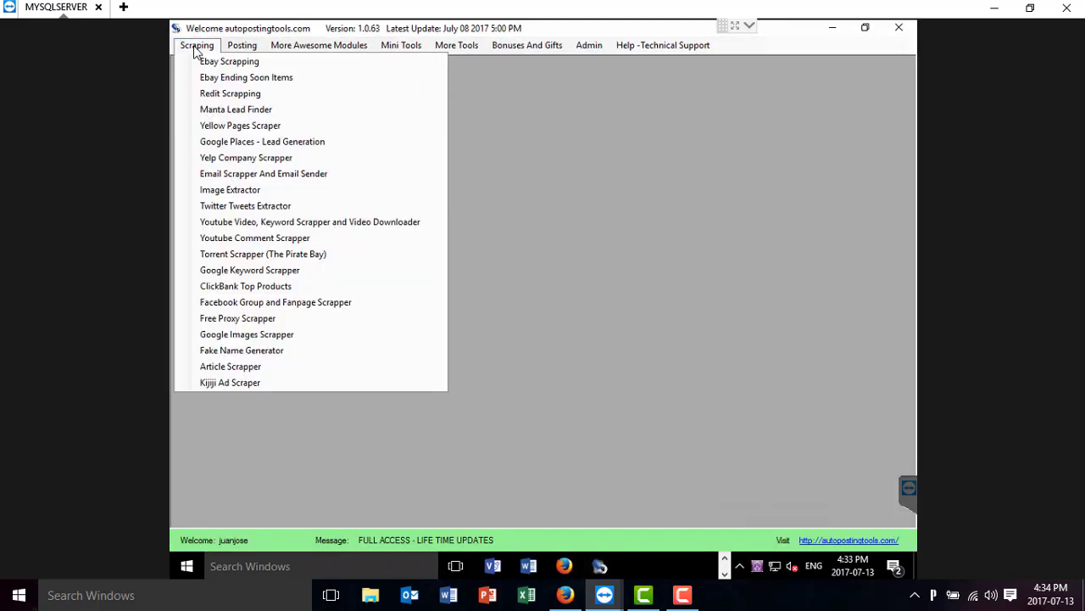
{"action": "left_click", "coordinate": [336, 225]}
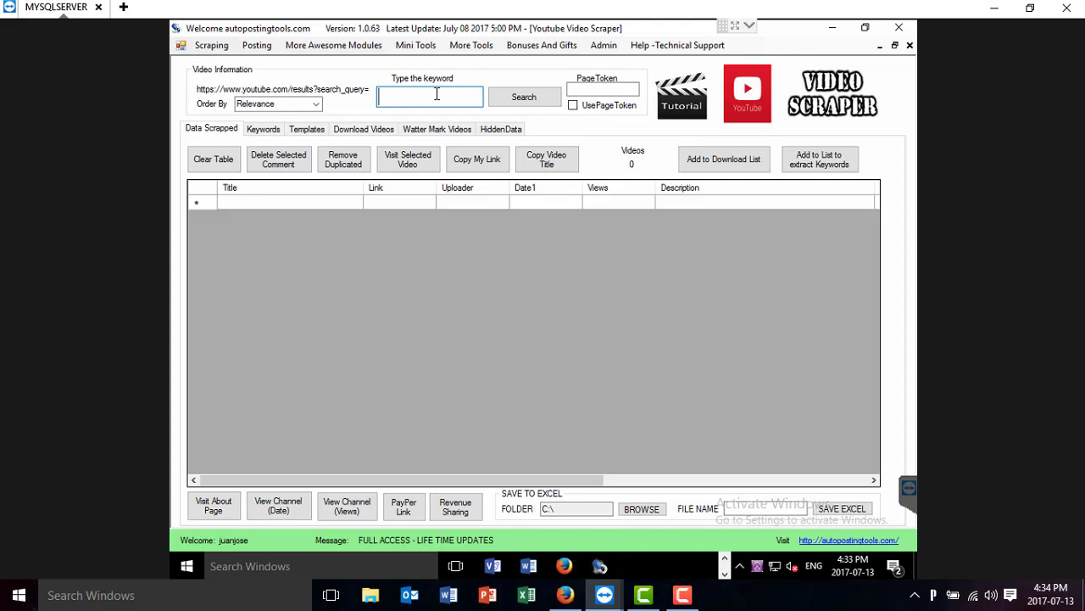
{"action": "type", "text": "marketing"}
{"action": "left_click", "coordinate": [584, 108]}
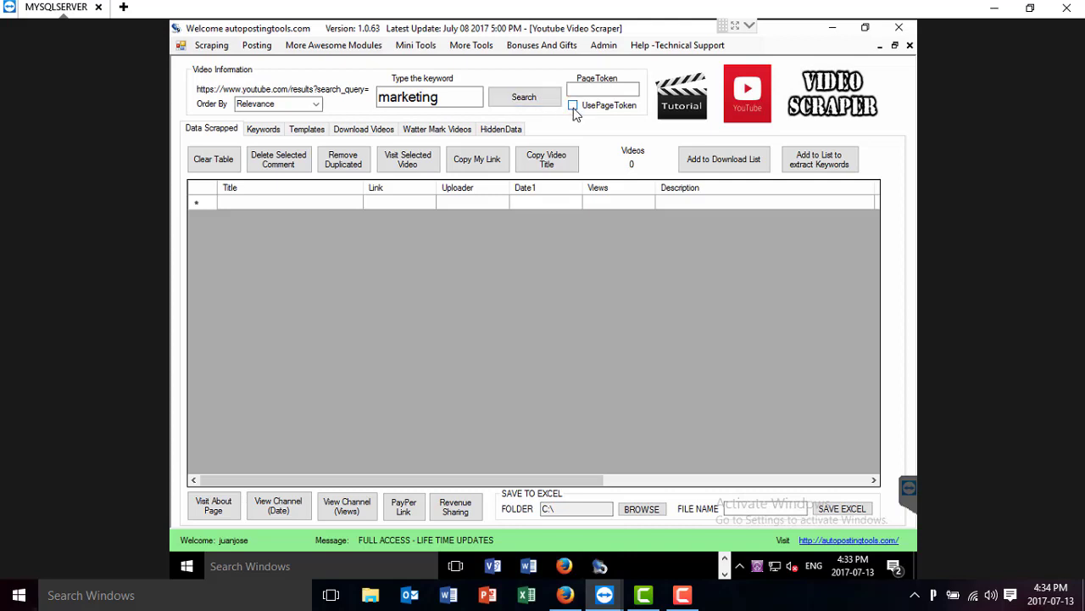
{"action": "left_click", "coordinate": [573, 107]}
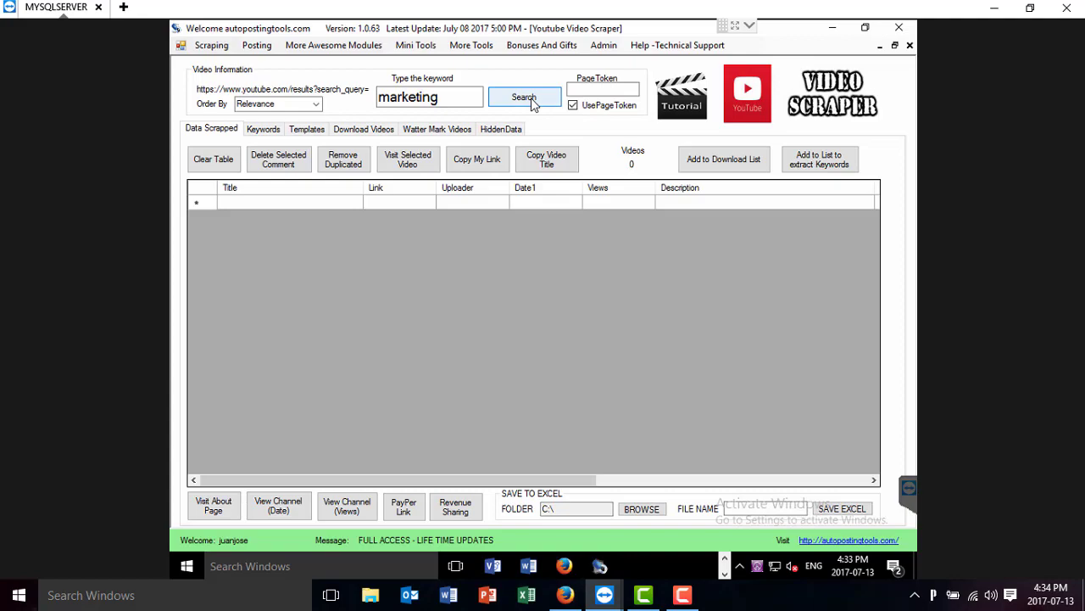
{"action": "left_click", "coordinate": [533, 98]}
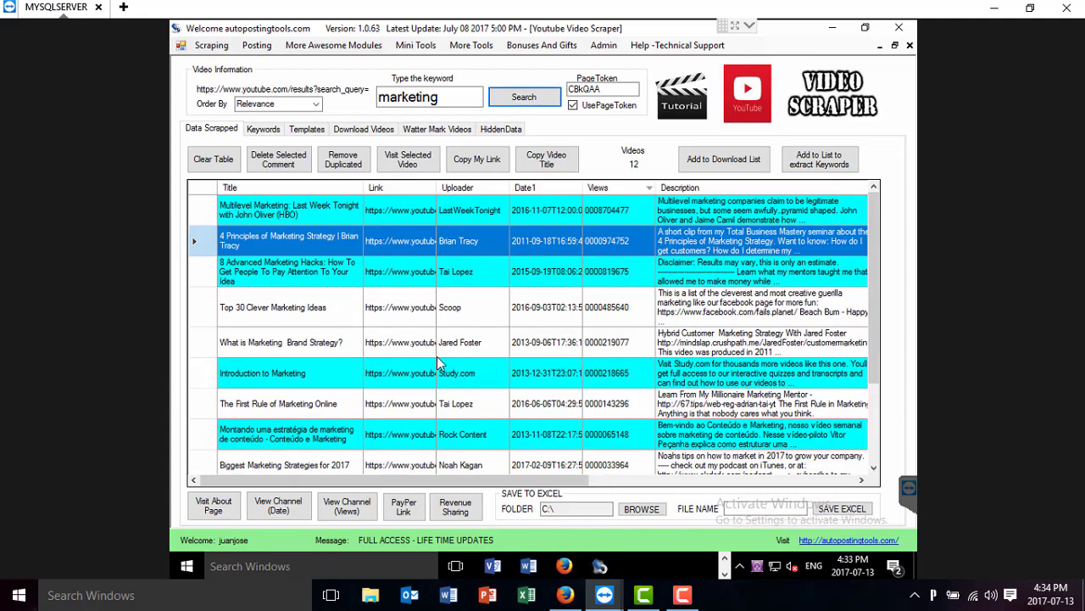
Step: Queue The First Rule of Marketing Online, What is Marketing Brand Strategy? and Biggest Marketing Strategies for 2017 for download
{"action": "scroll", "coordinate": [439, 363], "scroll_direction": "down", "scroll_amount": 2}
{"action": "scroll", "coordinate": [439, 362], "scroll_direction": "up", "scroll_amount": 2}
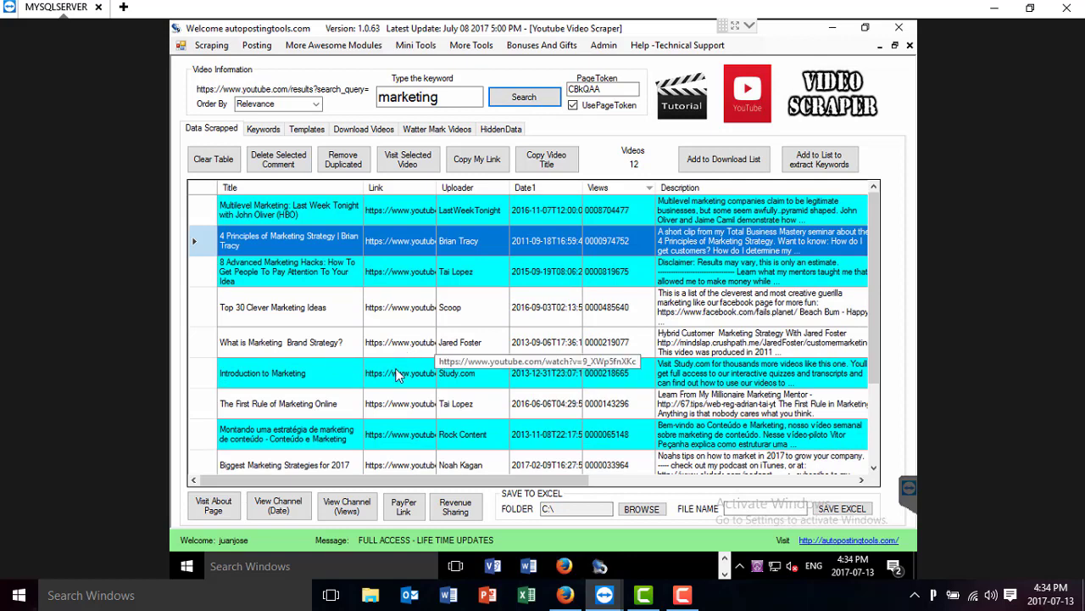
{"action": "left_click", "coordinate": [402, 408]}
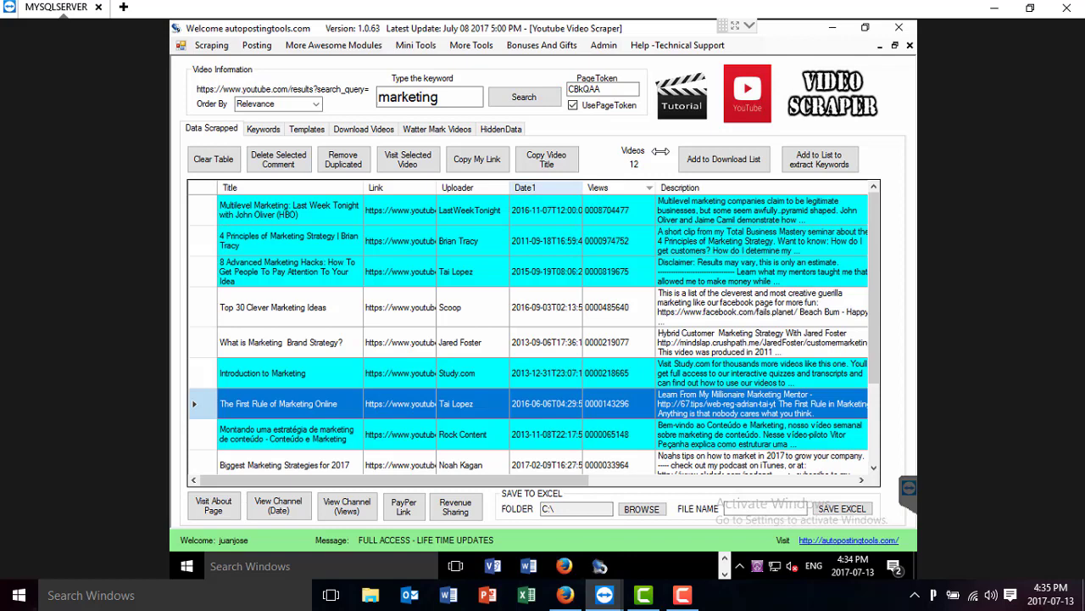
{"action": "left_click", "coordinate": [720, 161]}
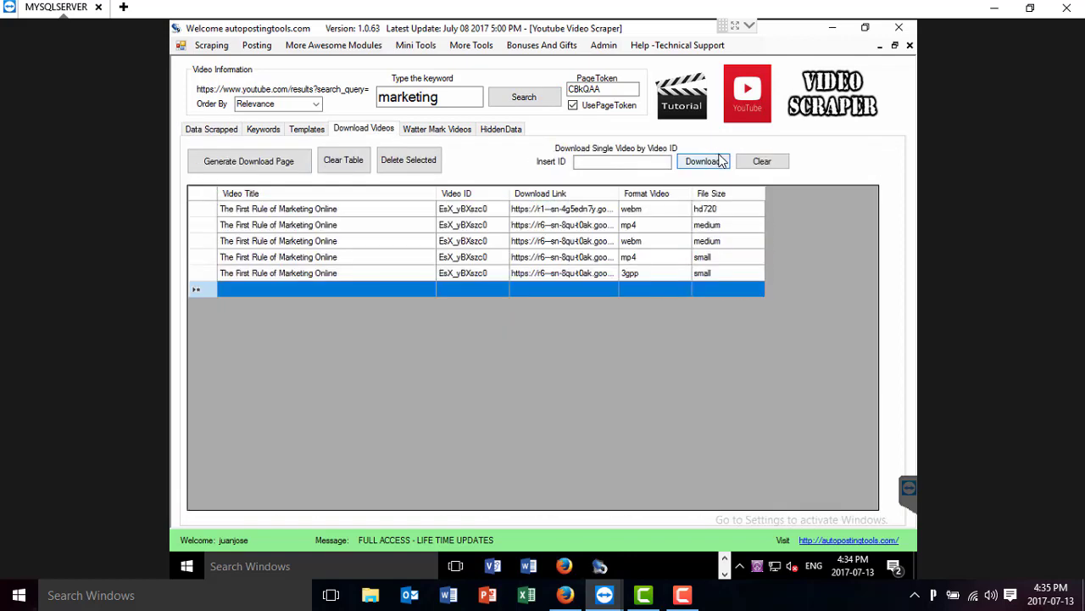
{"action": "left_click", "coordinate": [203, 129]}
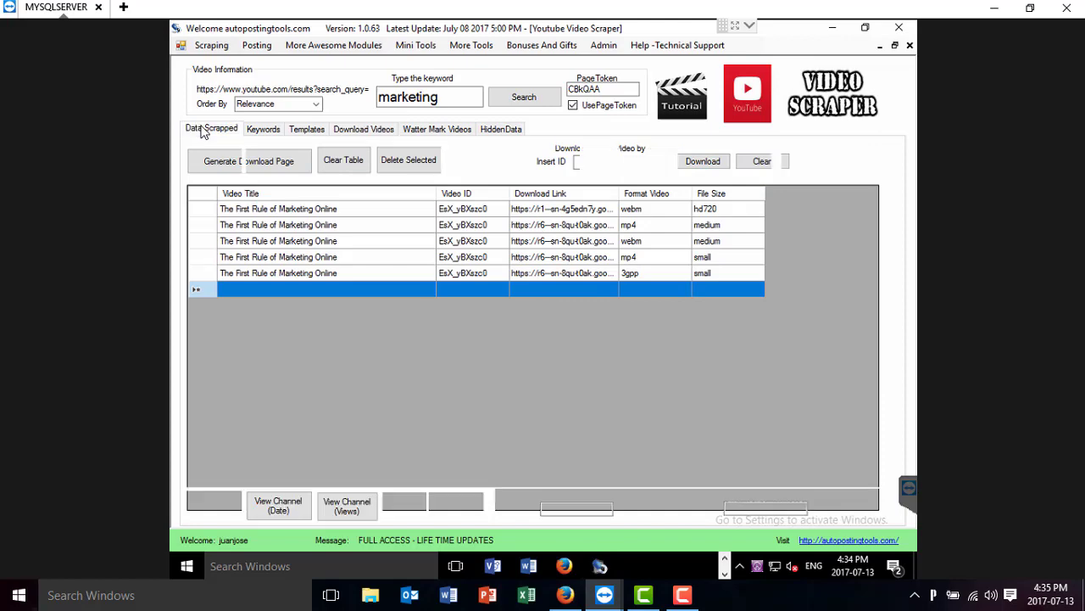
{"action": "left_click", "coordinate": [318, 344]}
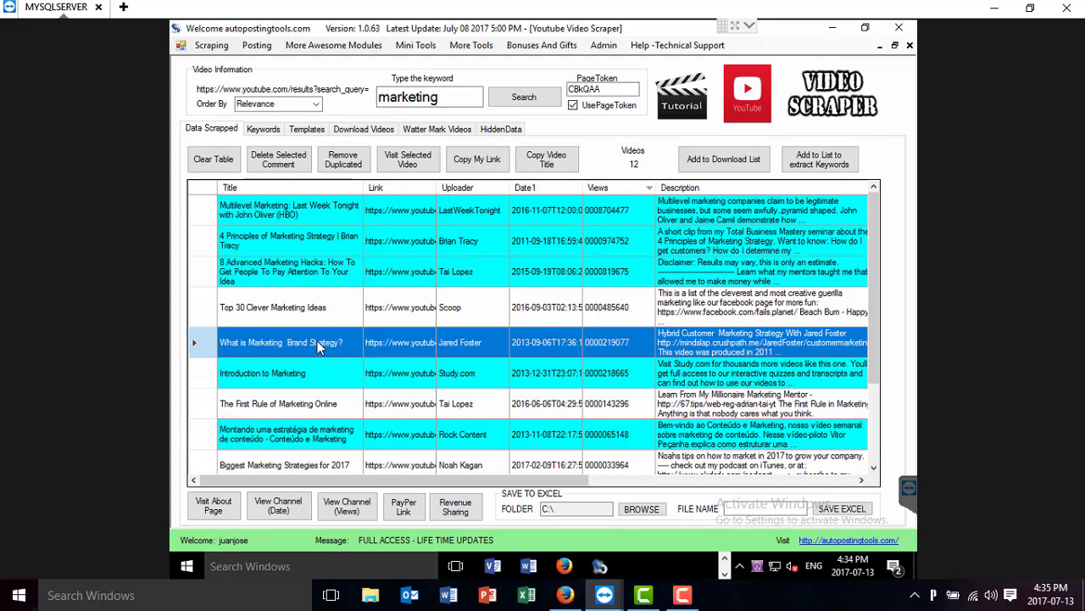
{"action": "left_click", "coordinate": [722, 159]}
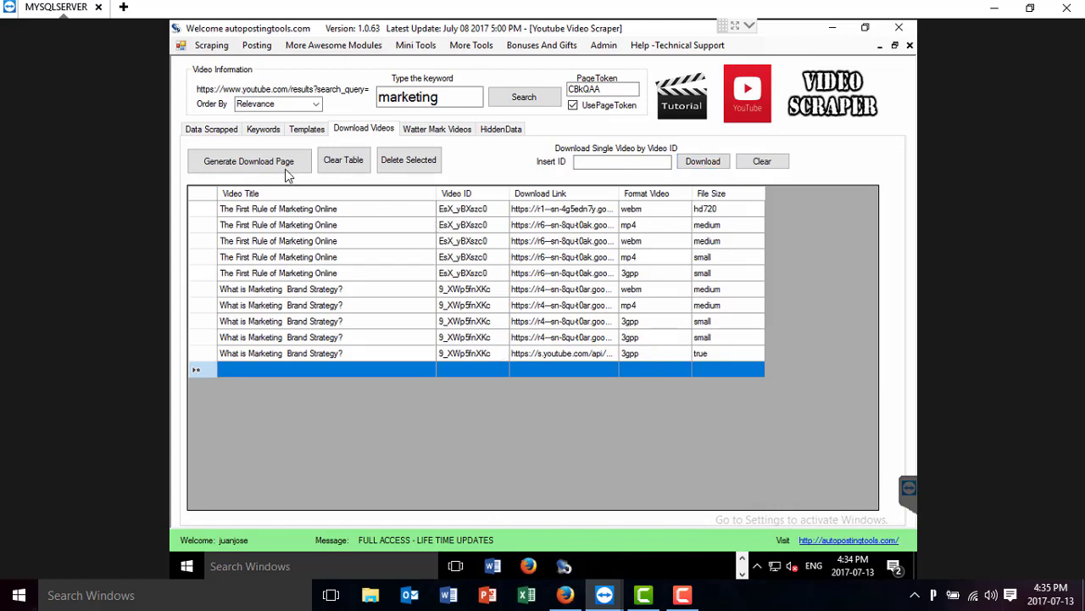
{"action": "left_click", "coordinate": [214, 128]}
{"action": "scroll", "coordinate": [332, 327], "scroll_direction": "down", "scroll_amount": 2}
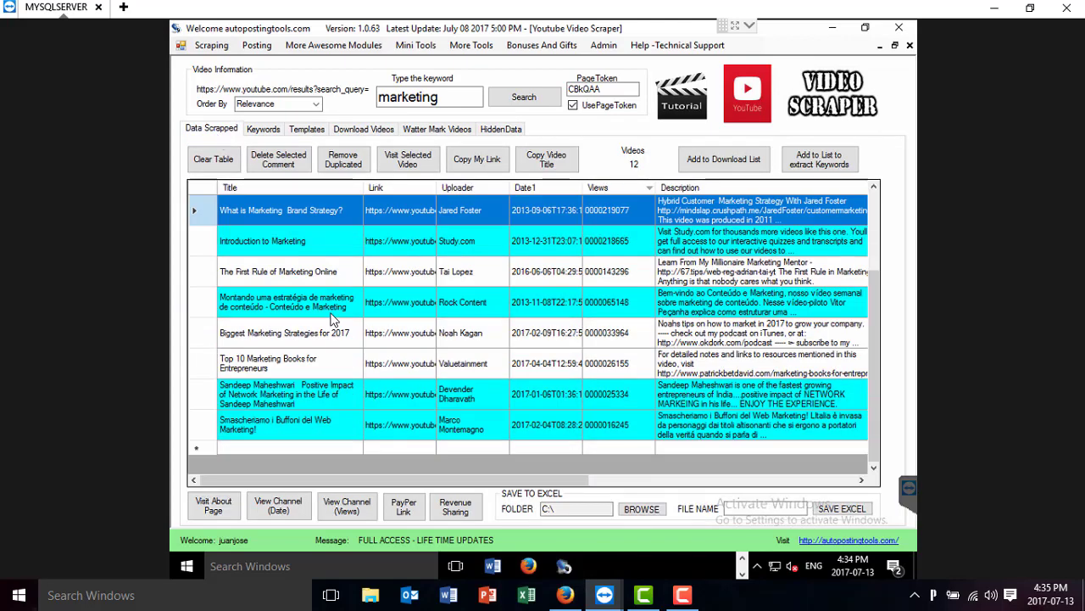
{"action": "left_click", "coordinate": [335, 336]}
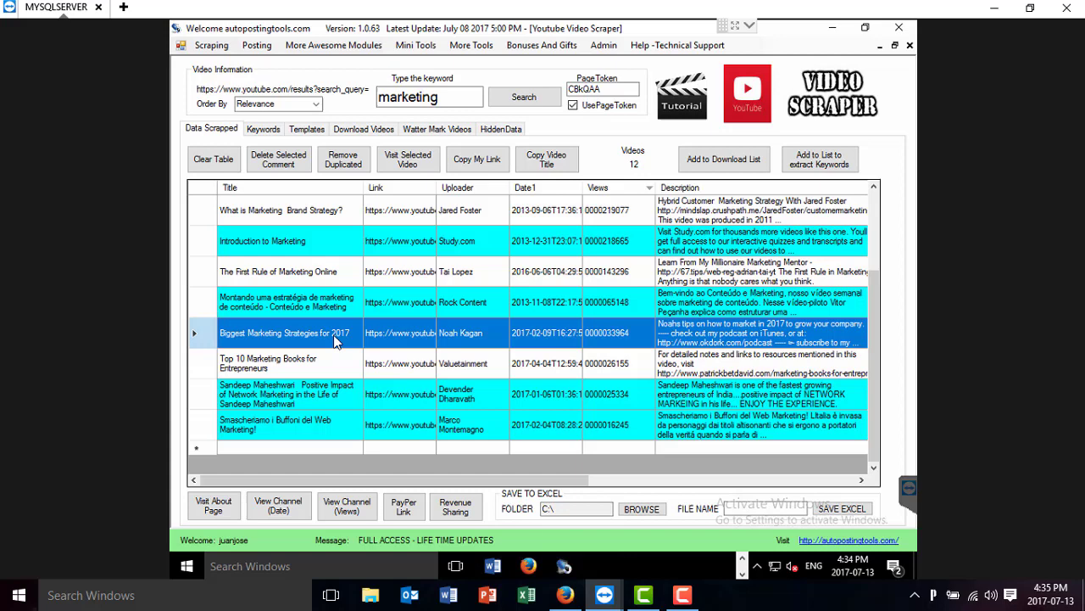
{"action": "left_click", "coordinate": [700, 165]}
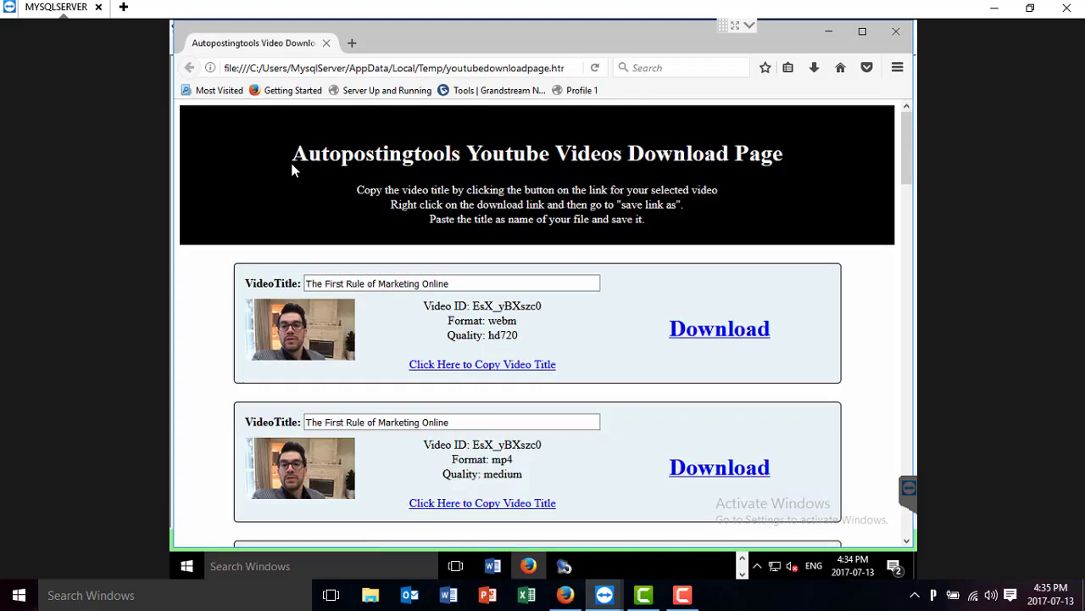
Step: On the download page, open the first entry's medium mp4 download in a new tab
{"action": "scroll", "coordinate": [619, 356], "scroll_direction": "down", "scroll_amount": 10}
{"action": "scroll", "coordinate": [619, 357], "scroll_direction": "down", "scroll_amount": 15}
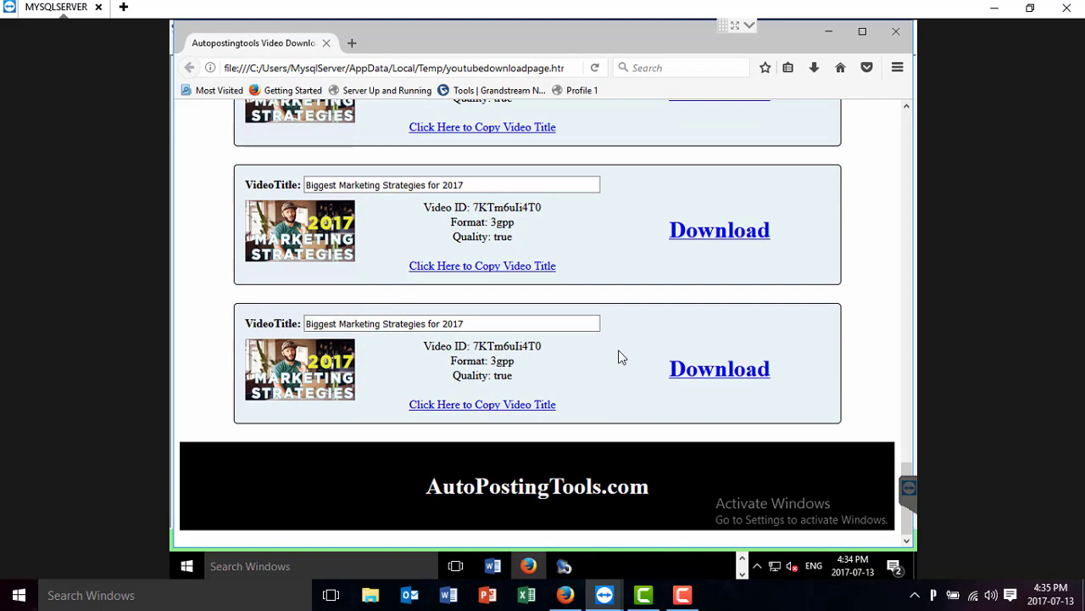
{"action": "scroll", "coordinate": [619, 357], "scroll_direction": "up", "scroll_amount": 20}
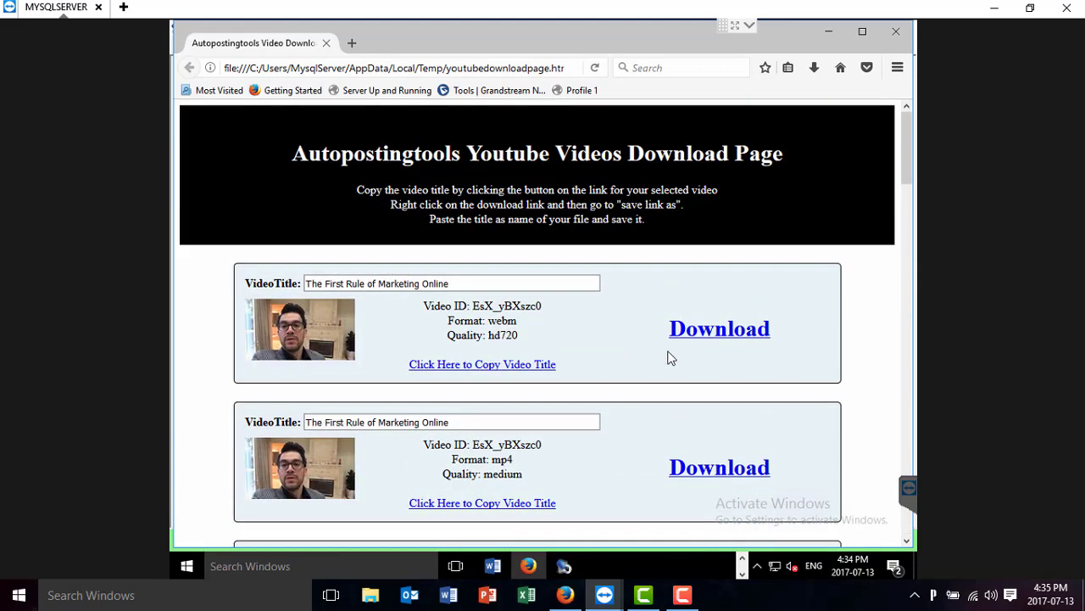
{"action": "scroll", "coordinate": [630, 379], "scroll_direction": "down", "scroll_amount": 2}
{"action": "scroll", "coordinate": [630, 380], "scroll_direction": "down", "scroll_amount": 3}
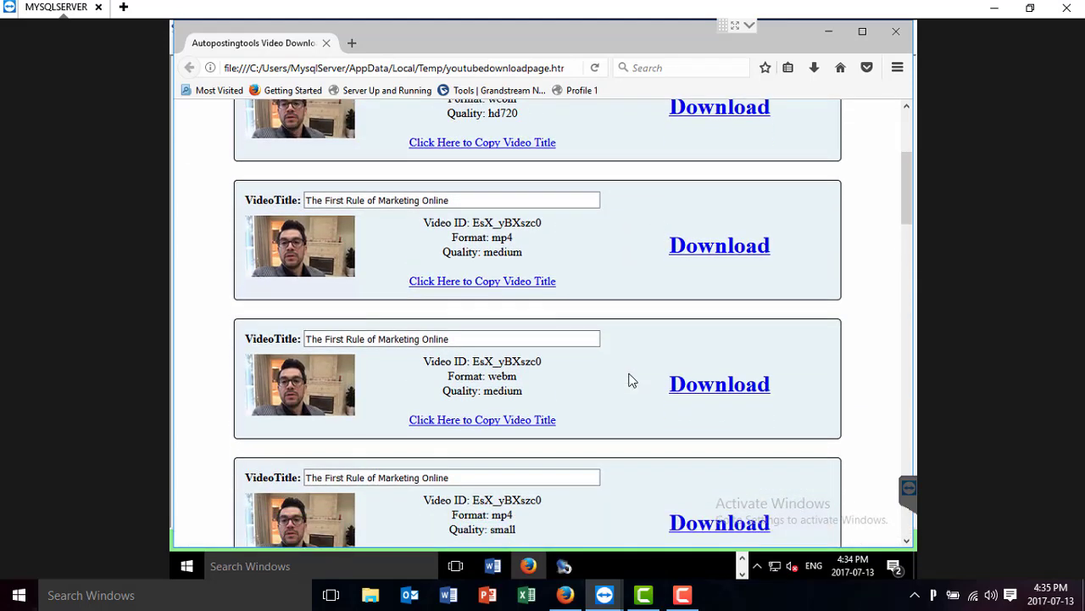
{"action": "left_click_drag", "start_coordinate": [503, 237], "coordinate": [492, 232]}
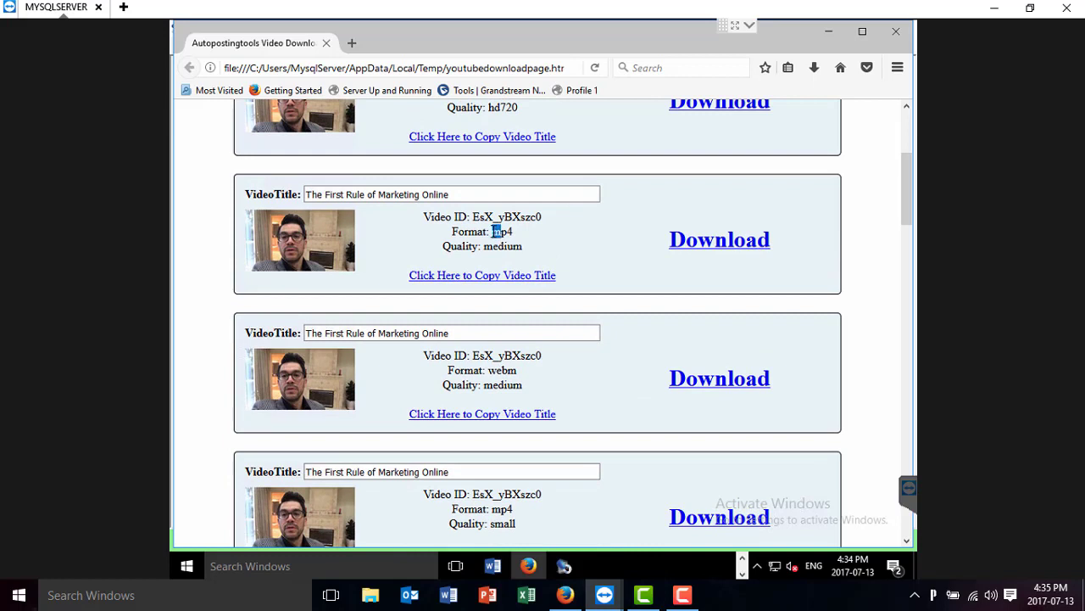
{"action": "left_click", "coordinate": [610, 230]}
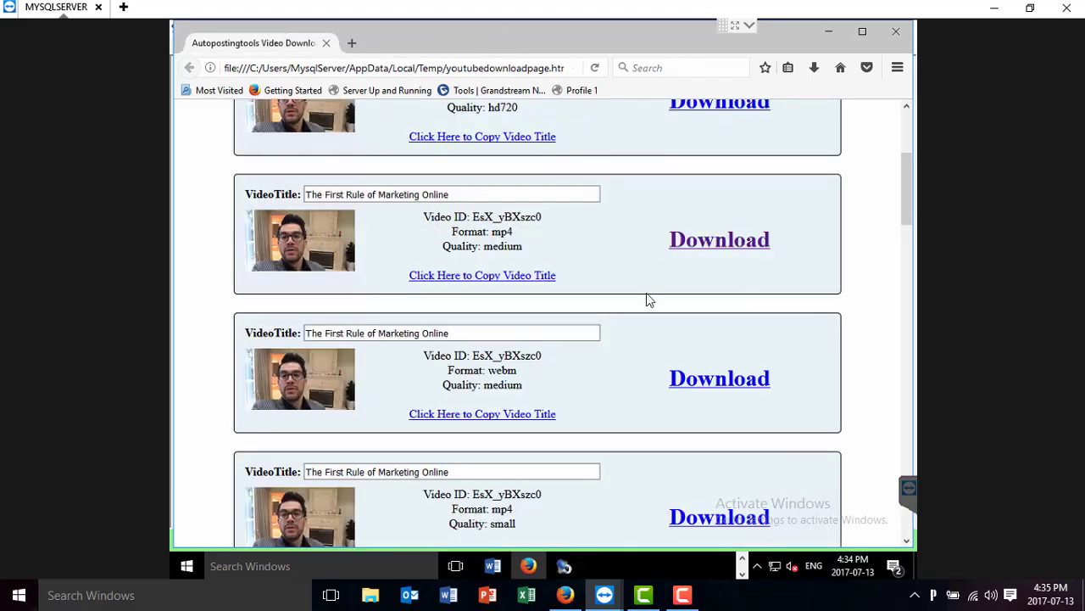
Step: Open the other mp4 download links, then pause the Biggest Marketing Strategies for 2017 video near the start
{"action": "scroll", "coordinate": [648, 299], "scroll_direction": "down", "scroll_amount": 7}
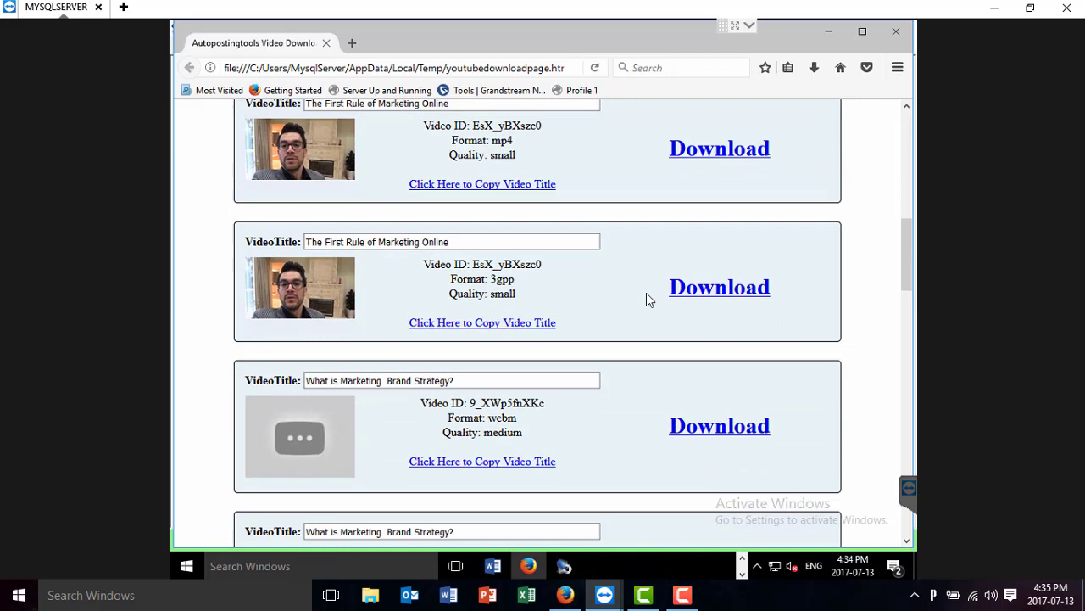
{"action": "scroll", "coordinate": [646, 299], "scroll_direction": "down", "scroll_amount": 1}
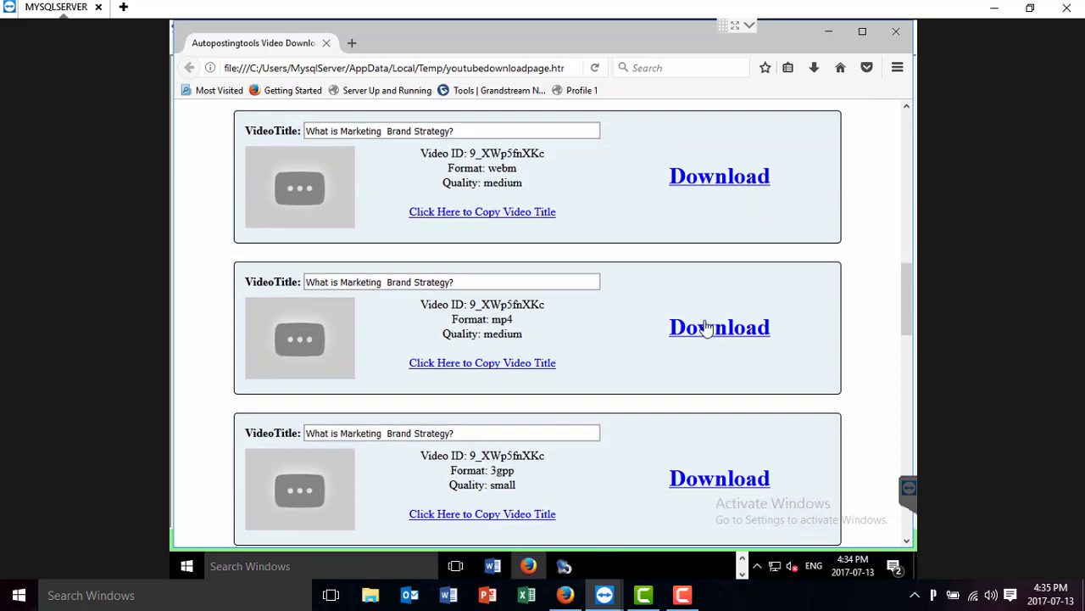
{"action": "left_click", "coordinate": [711, 331]}
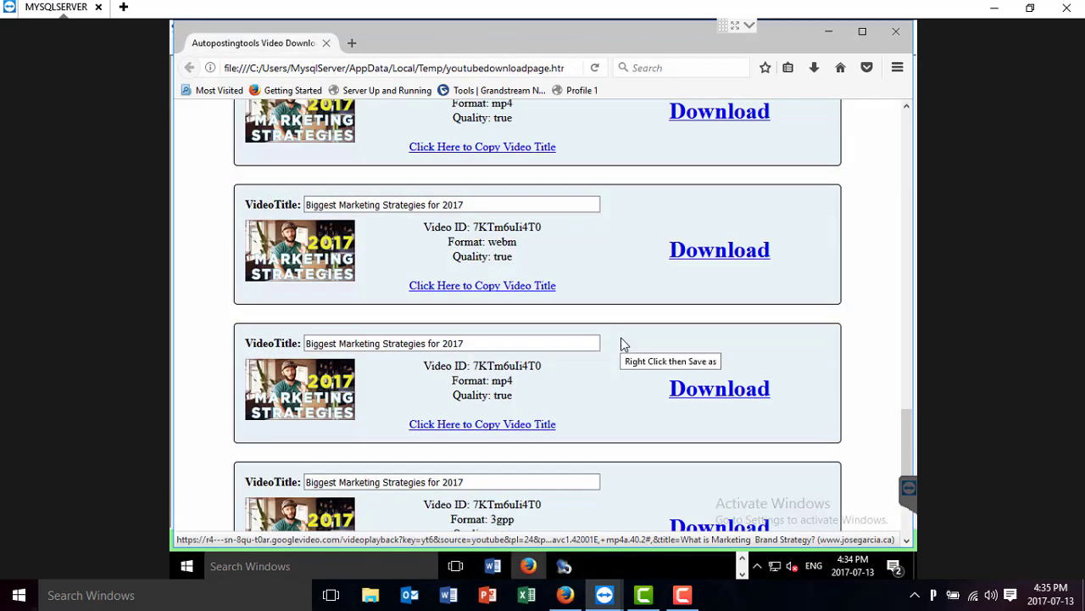
{"action": "left_click", "coordinate": [688, 324]}
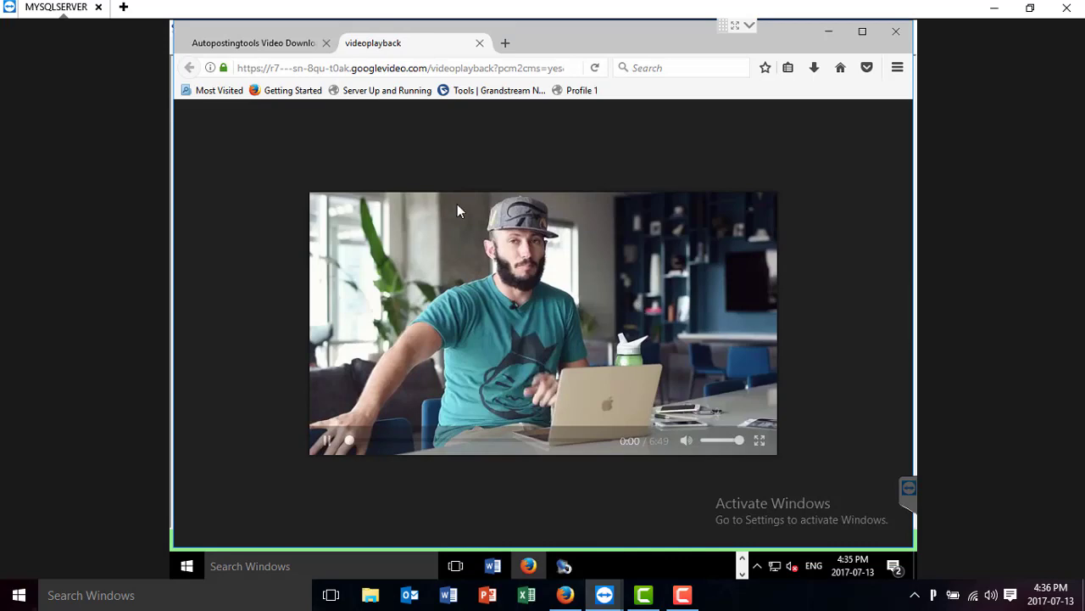
{"action": "left_click", "coordinate": [328, 439]}
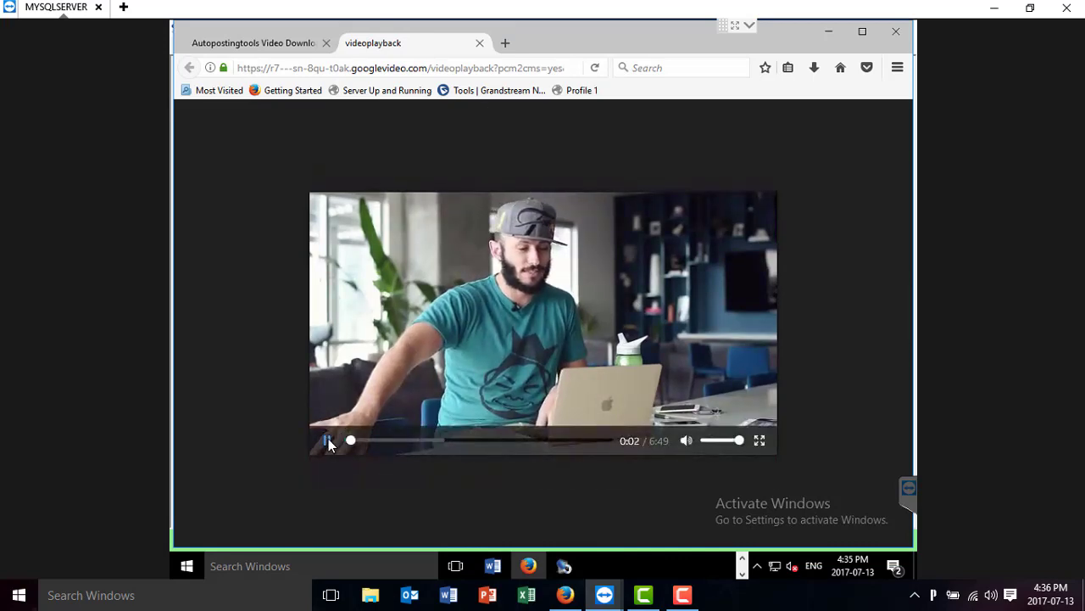
Step: Save the Biggest Marketing Strategies for 2017 mp4 to the Desktop, named with its copied video title
{"action": "left_click", "coordinate": [480, 43]}
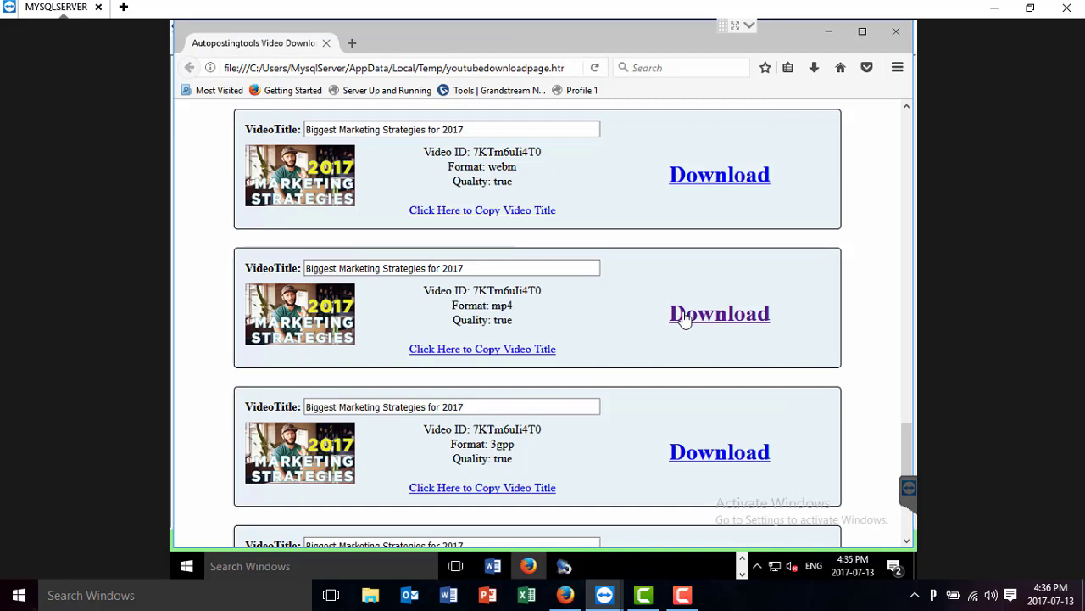
{"action": "left_click", "coordinate": [500, 351]}
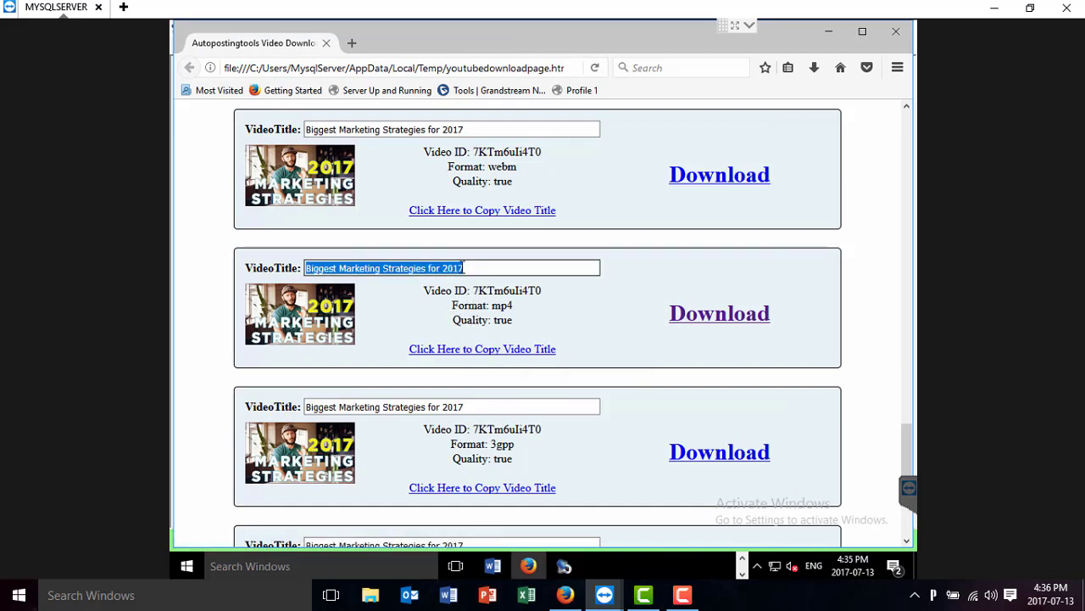
{"action": "right_click", "coordinate": [704, 313]}
{"action": "left_click", "coordinate": [741, 388]}
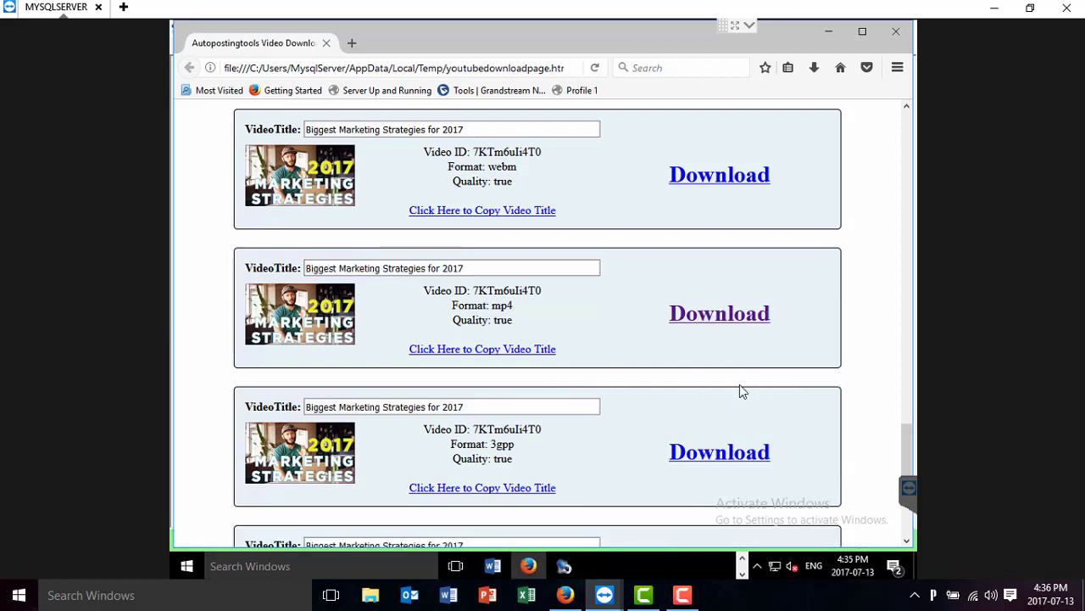
{"action": "key", "text": "ctrl+v"}
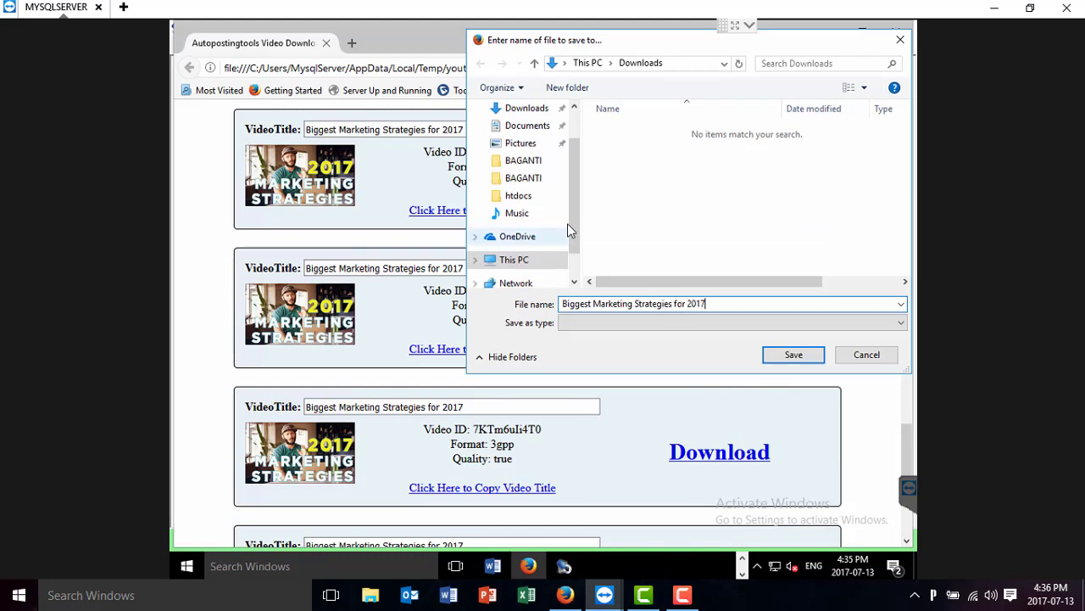
{"action": "scroll", "coordinate": [576, 170], "scroll_direction": "up", "scroll_amount": 1}
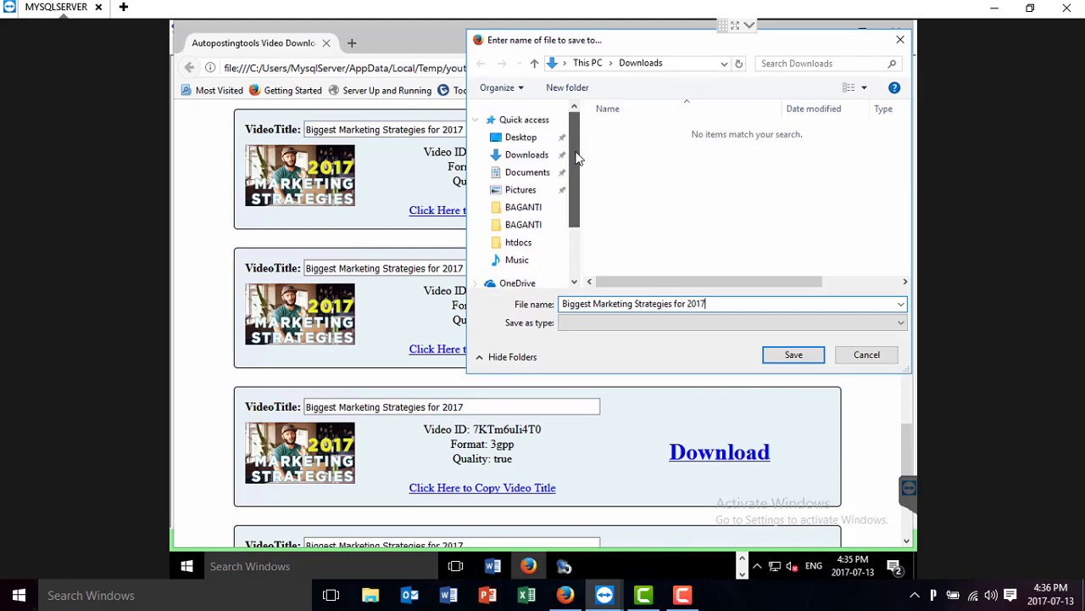
{"action": "left_click", "coordinate": [530, 138]}
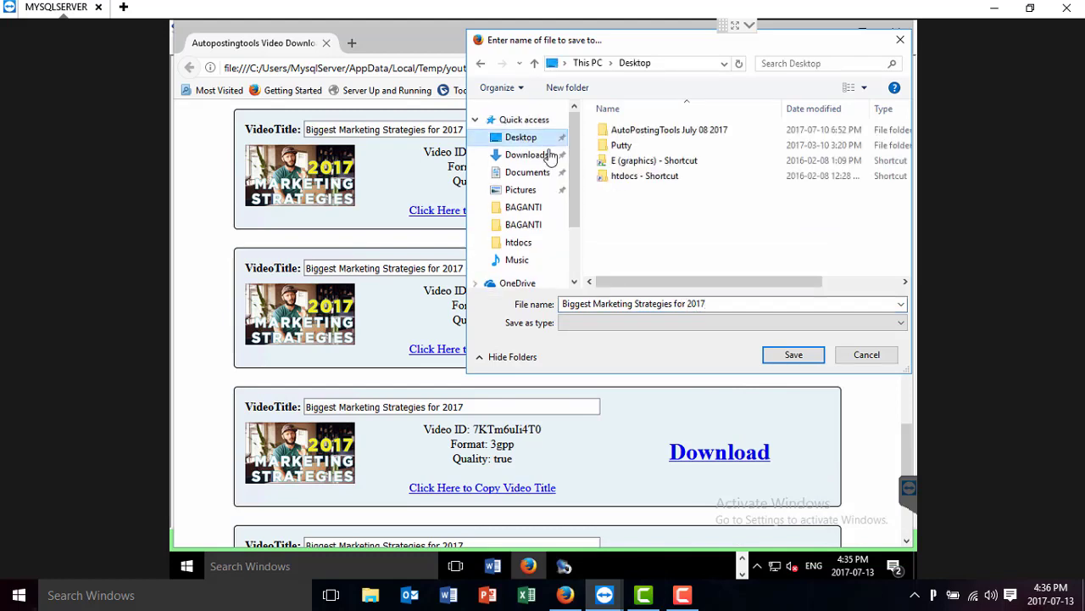
{"action": "left_click", "coordinate": [787, 356]}
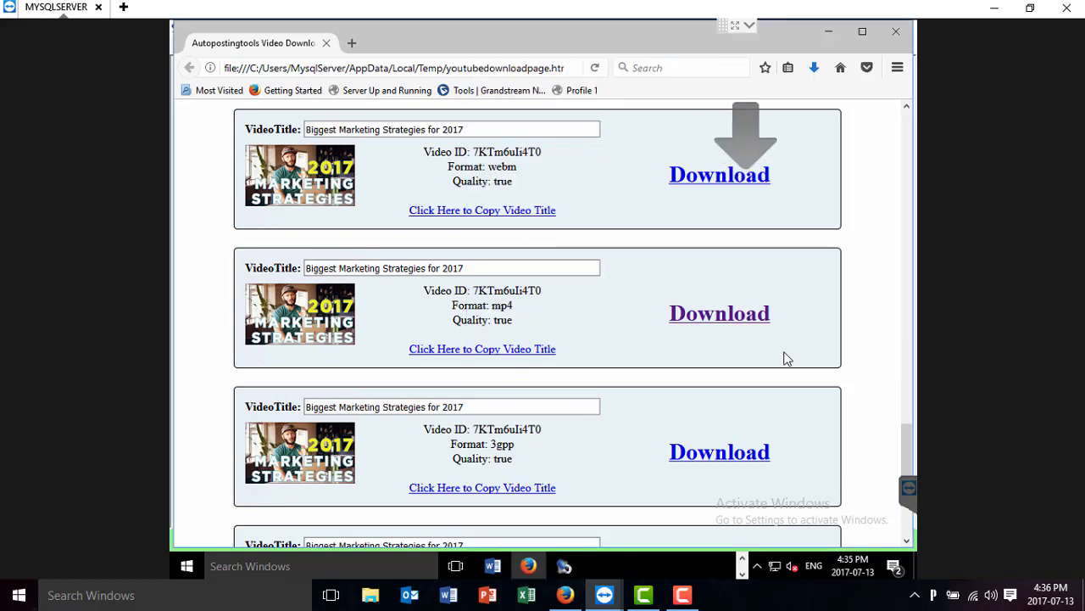
{"action": "left_click", "coordinate": [816, 68]}
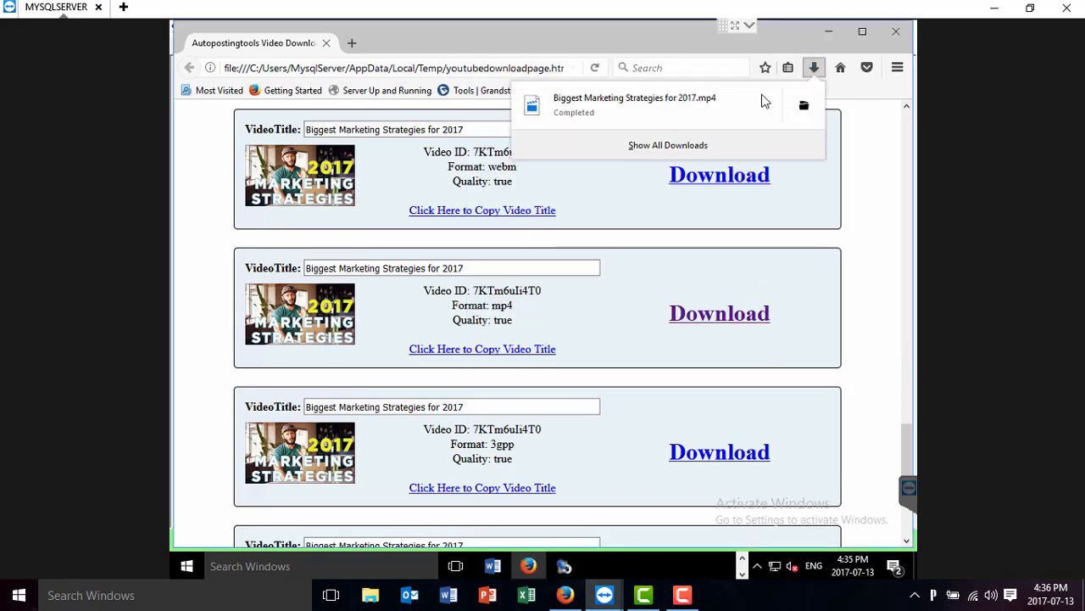
Step: Play the downloaded Biggest Marketing Strategies for 2017.mp4 in Films & TV, pause it, and close the player
{"action": "left_click", "coordinate": [670, 108]}
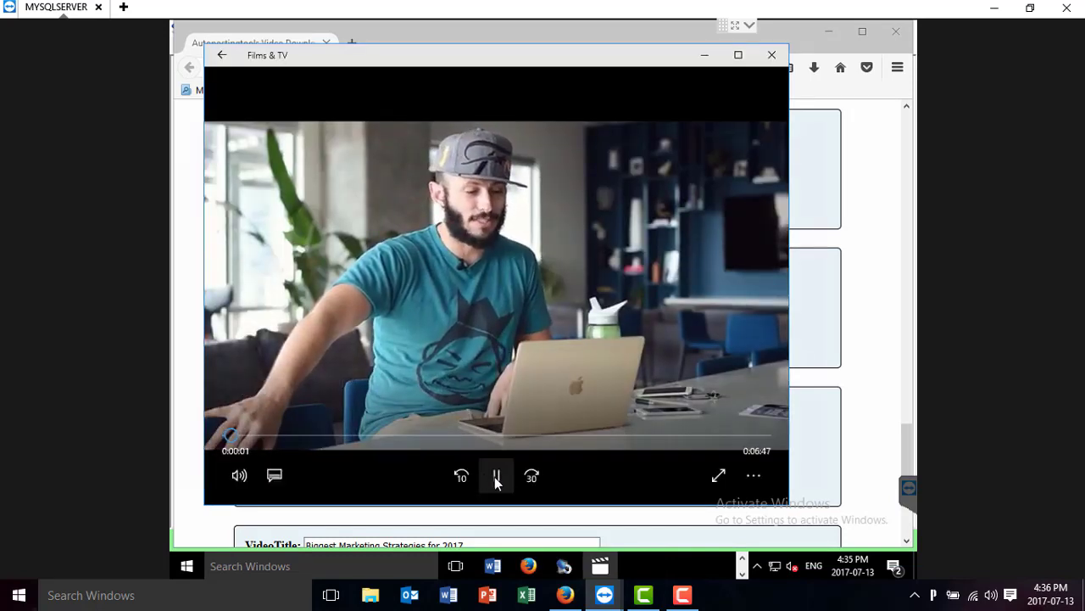
{"action": "left_click", "coordinate": [497, 477]}
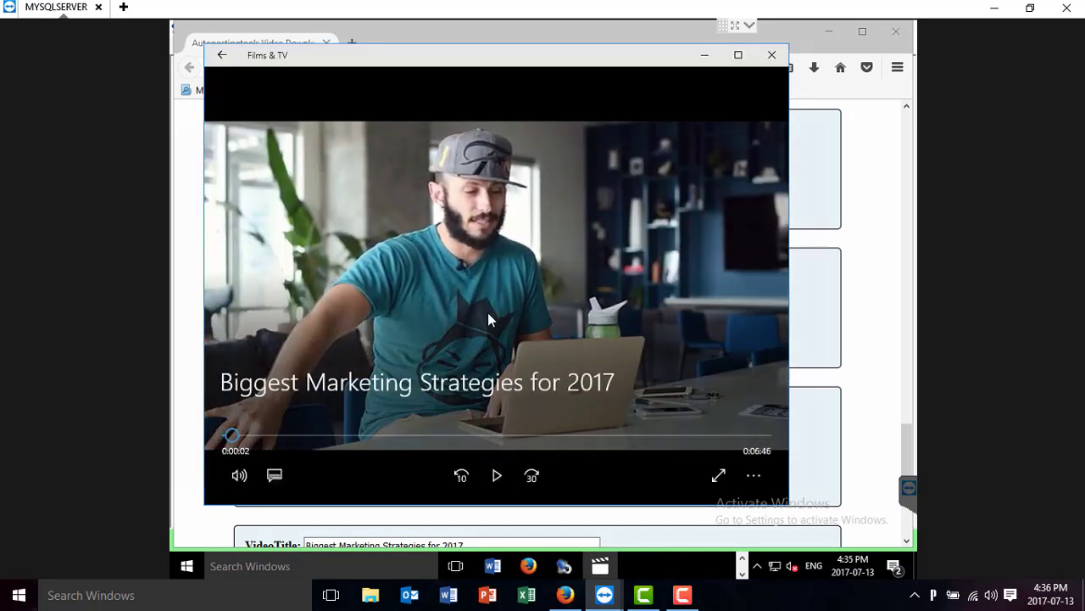
{"action": "left_click", "coordinate": [772, 55]}
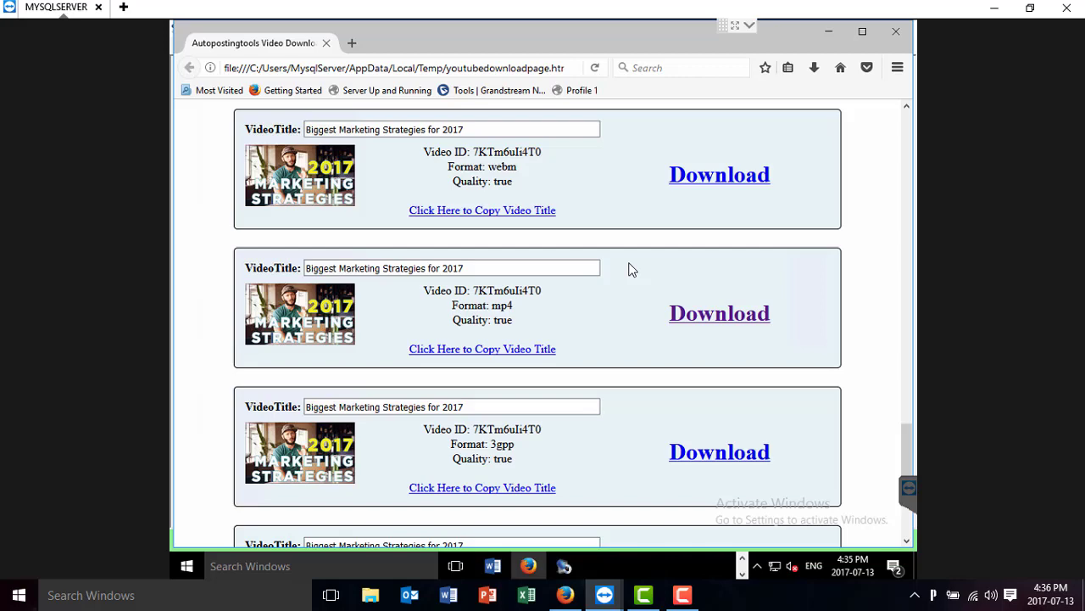
Step: Minimize Firefox and Video Scraper, move the saved video's icon to mid-desktop, then restore Video Scraper
{"action": "left_click", "coordinate": [828, 31]}
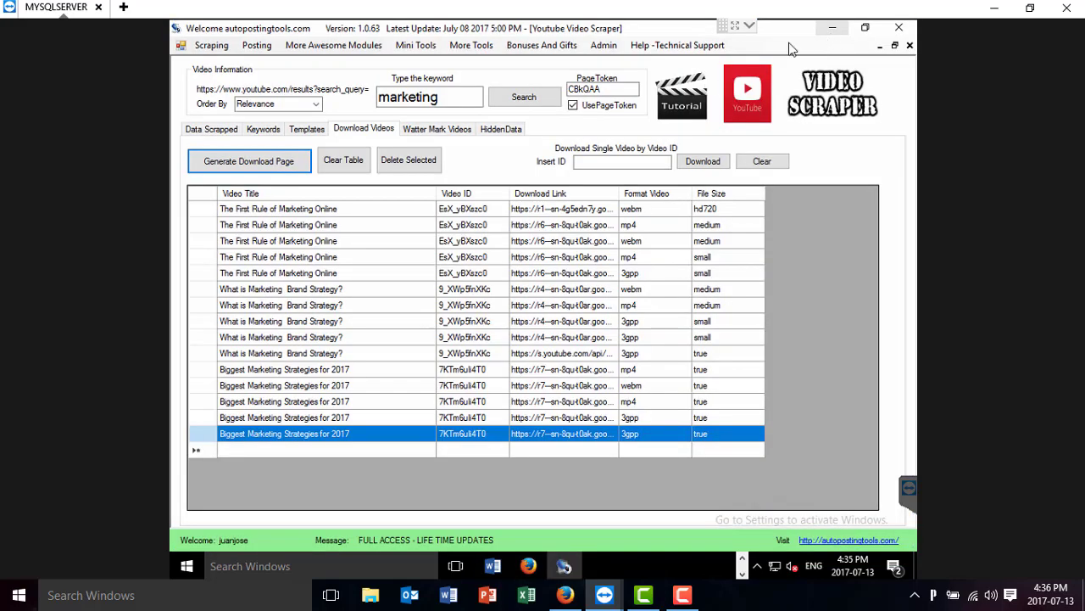
{"action": "left_click", "coordinate": [832, 30]}
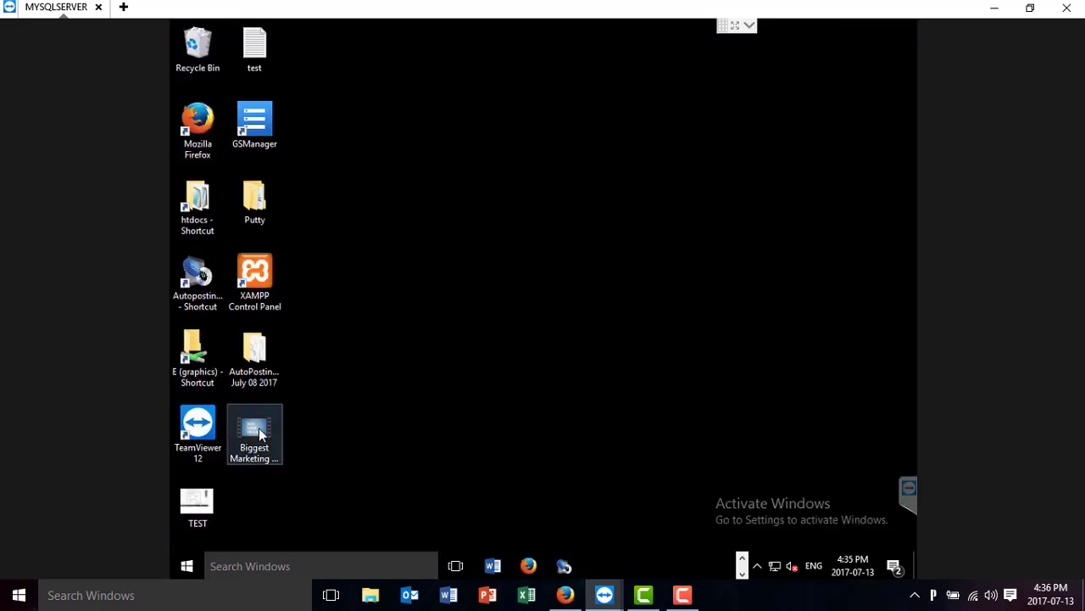
{"action": "left_click_drag", "start_coordinate": [236, 425], "coordinate": [464, 349]}
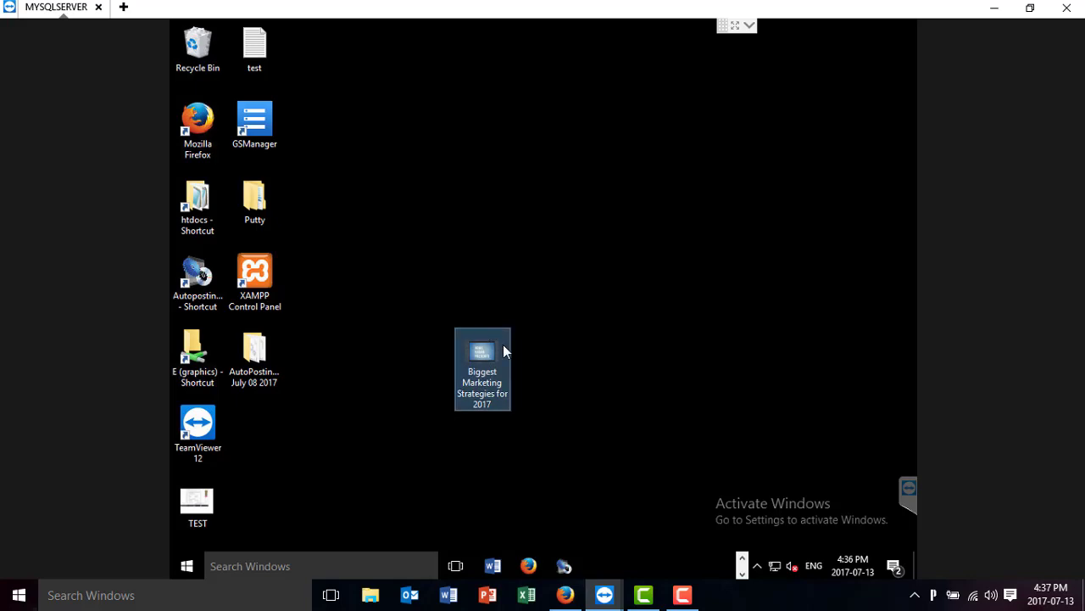
{"action": "left_click", "coordinate": [547, 360]}
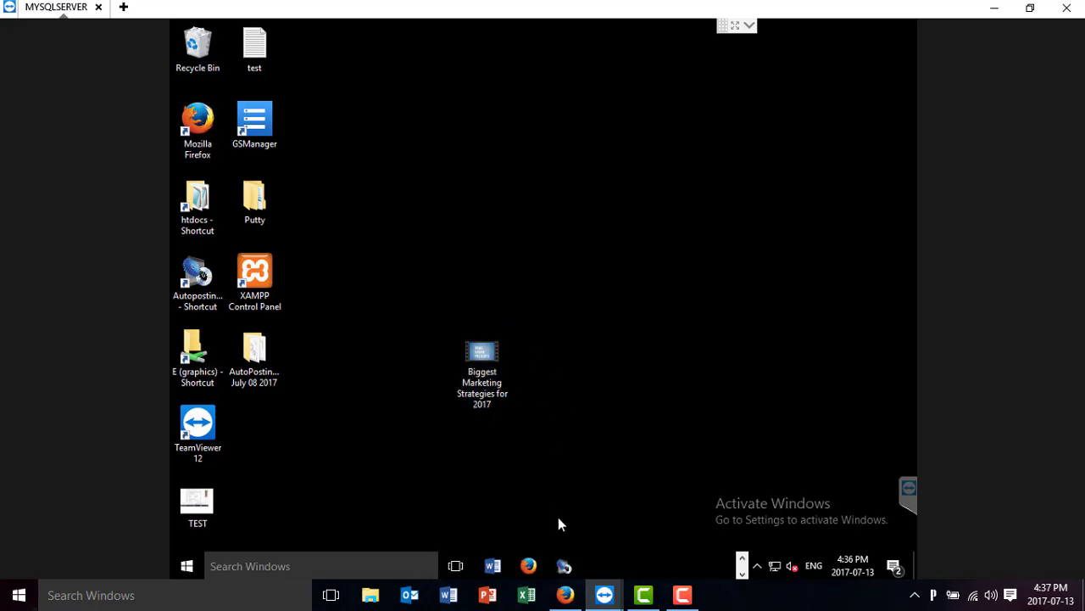
{"action": "left_click", "coordinate": [564, 565]}
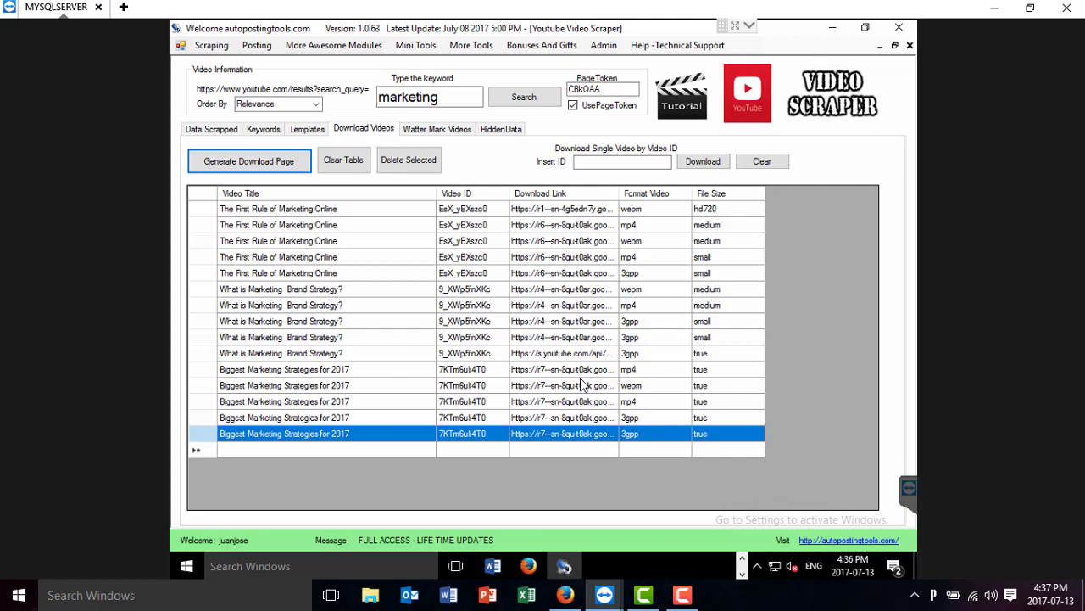
{"action": "left_click", "coordinate": [528, 565]}
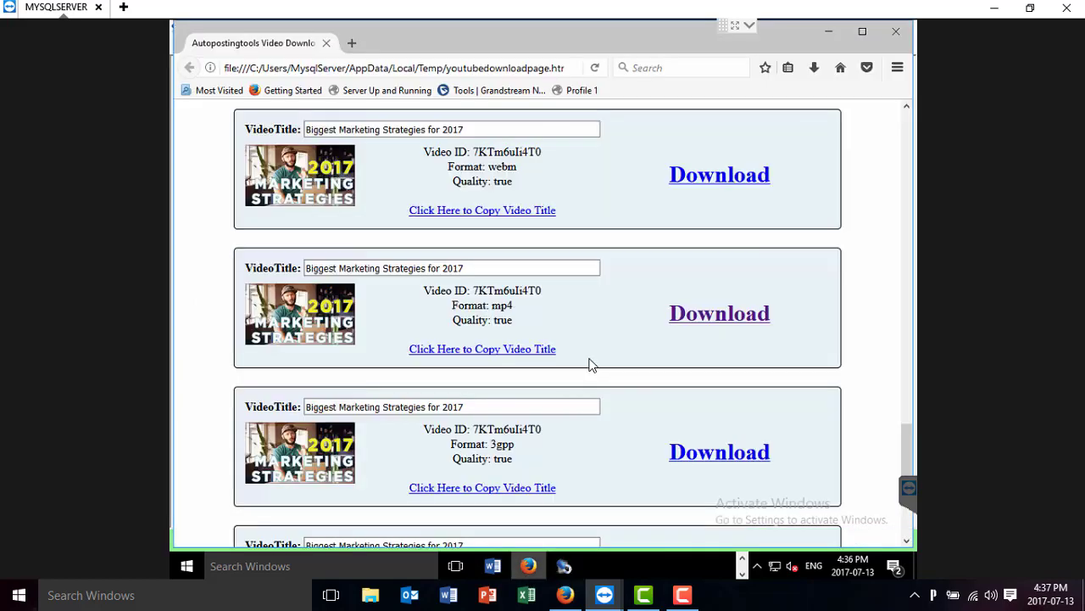
{"action": "left_click", "coordinate": [716, 316]}
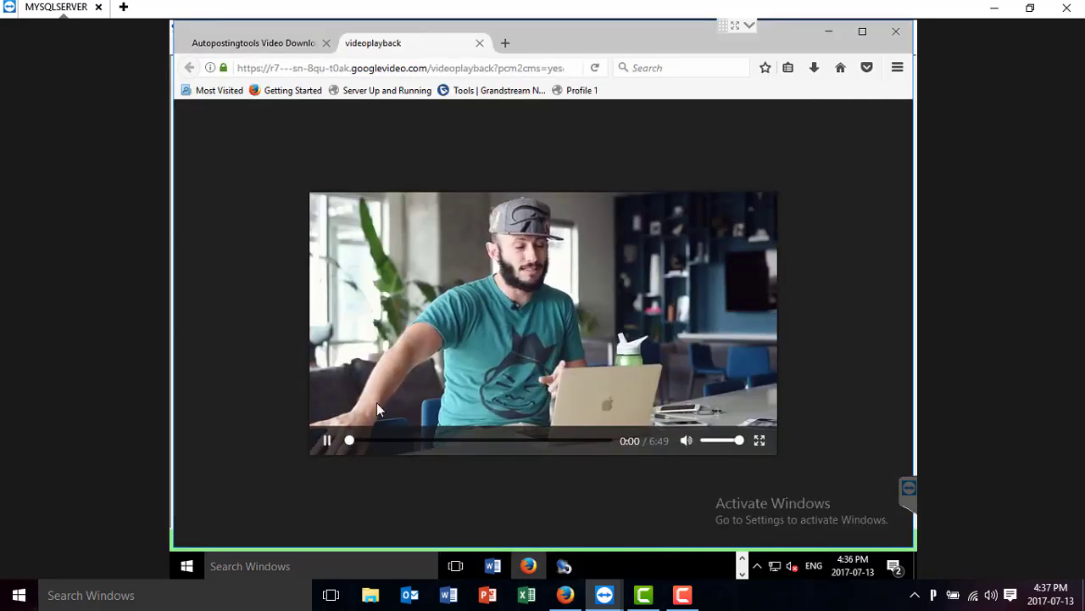
{"action": "left_click", "coordinate": [331, 439]}
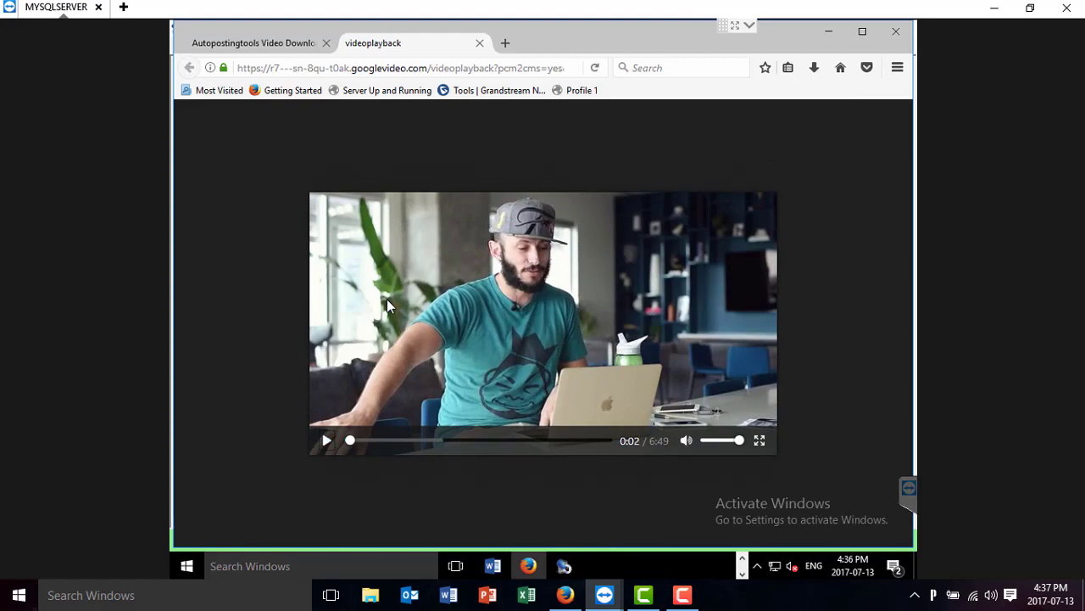
{"action": "left_click", "coordinate": [480, 43]}
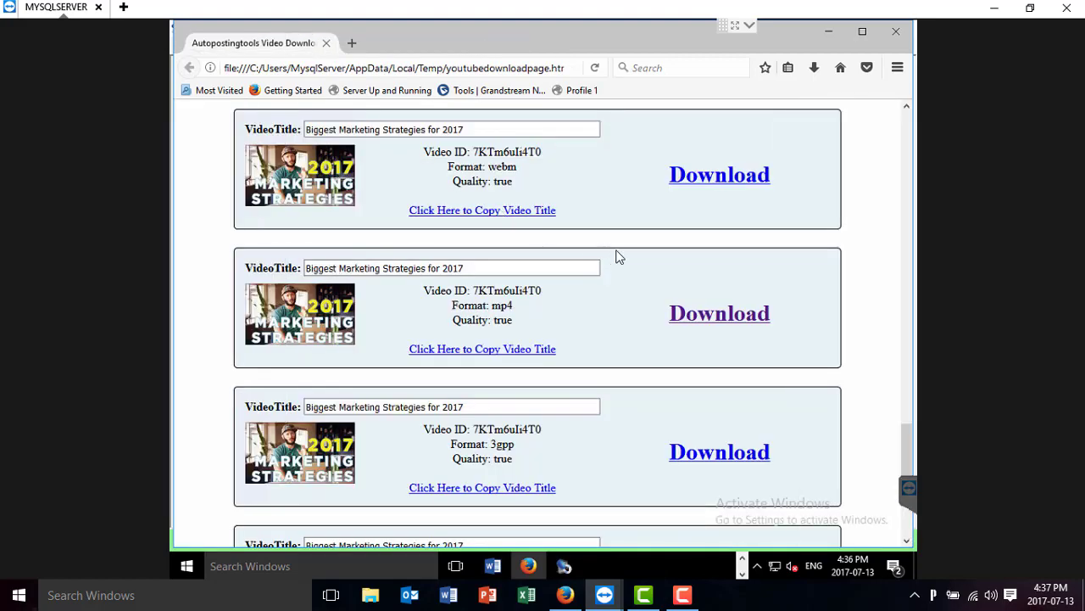
{"action": "scroll", "coordinate": [616, 257], "scroll_direction": "up", "scroll_amount": 15}
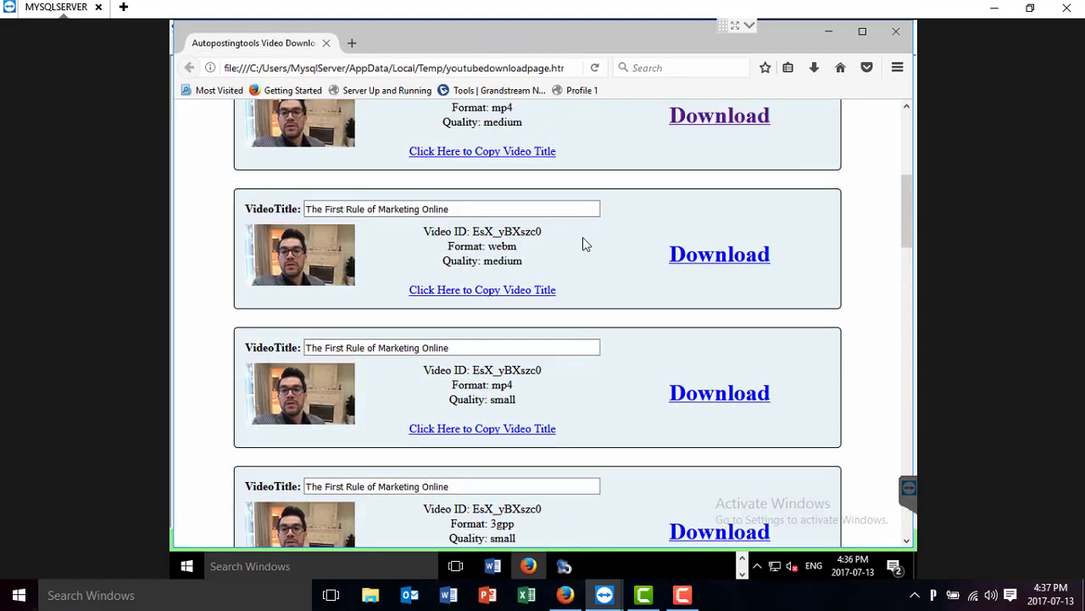
{"action": "scroll", "coordinate": [585, 251], "scroll_direction": "up", "scroll_amount": 3}
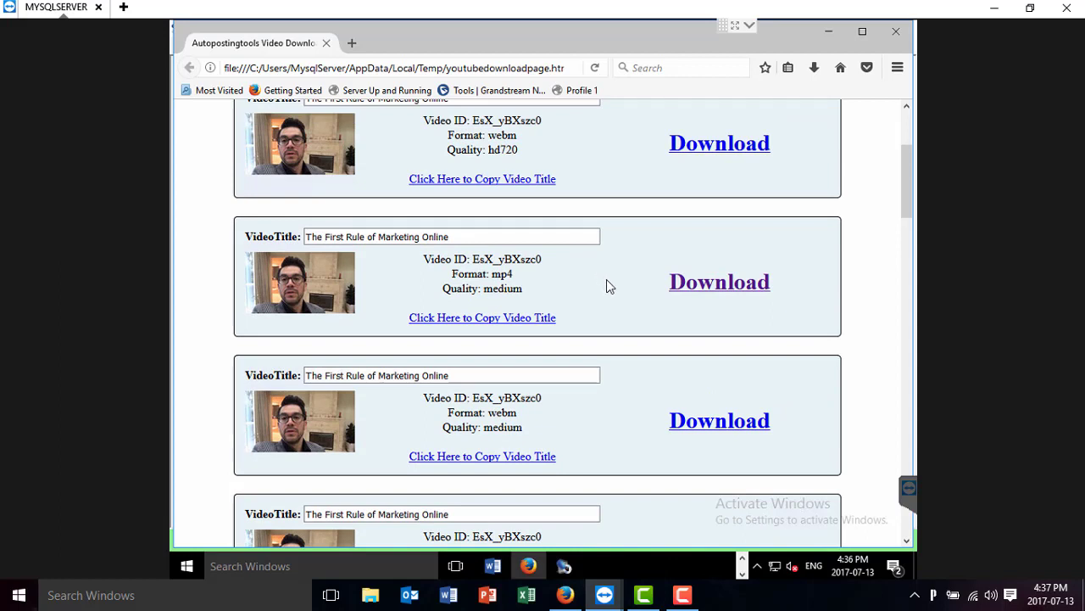
{"action": "scroll", "coordinate": [606, 279], "scroll_direction": "down", "scroll_amount": 6}
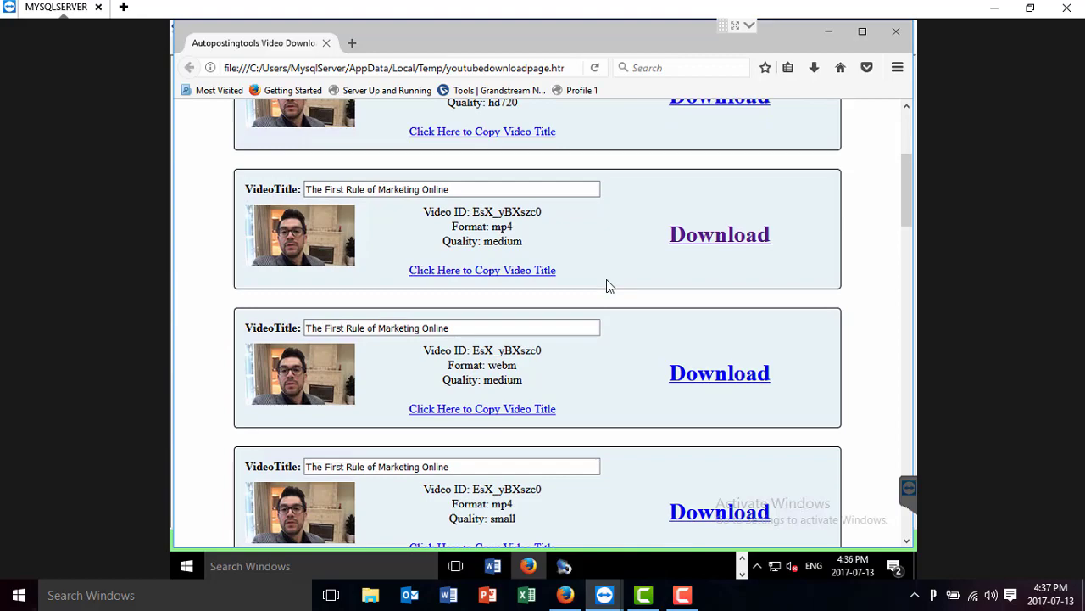
{"action": "scroll", "coordinate": [606, 279], "scroll_direction": "down", "scroll_amount": 20}
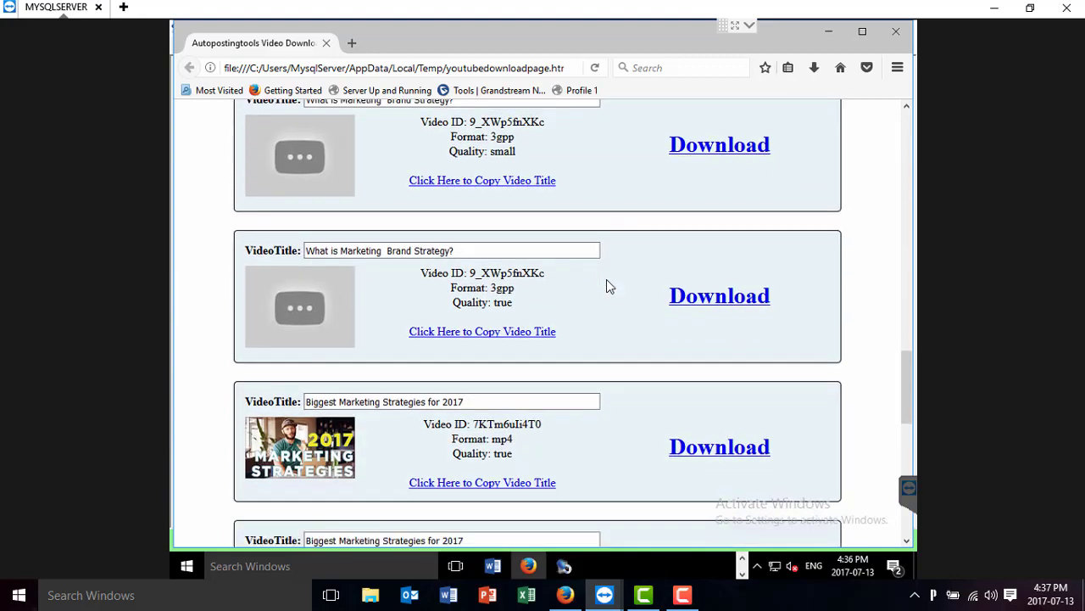
{"action": "scroll", "coordinate": [637, 356], "scroll_direction": "down", "scroll_amount": 5}
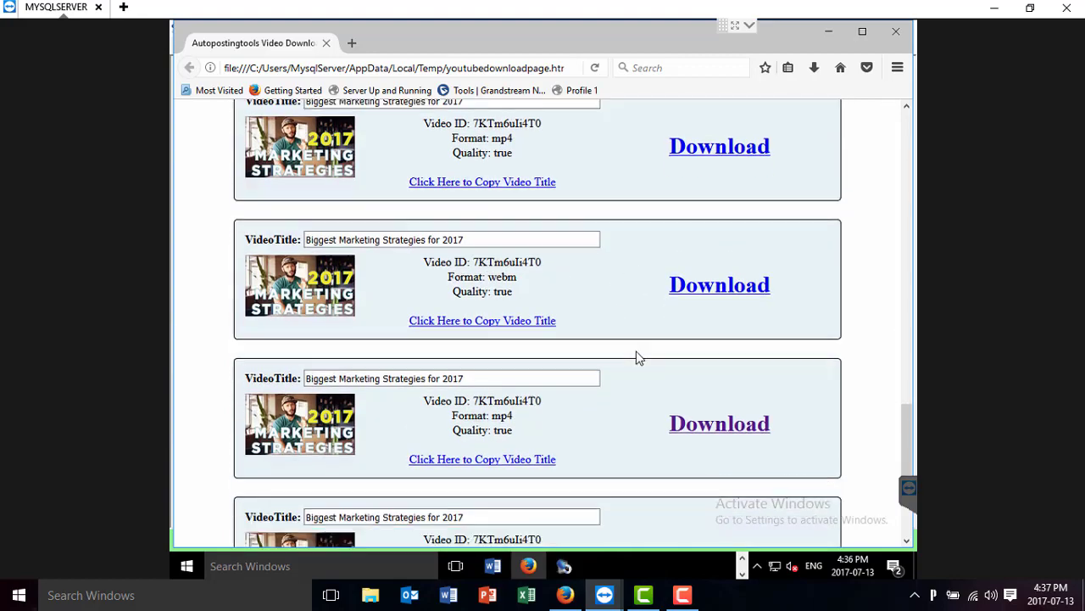
{"action": "scroll", "coordinate": [636, 356], "scroll_direction": "up", "scroll_amount": 1}
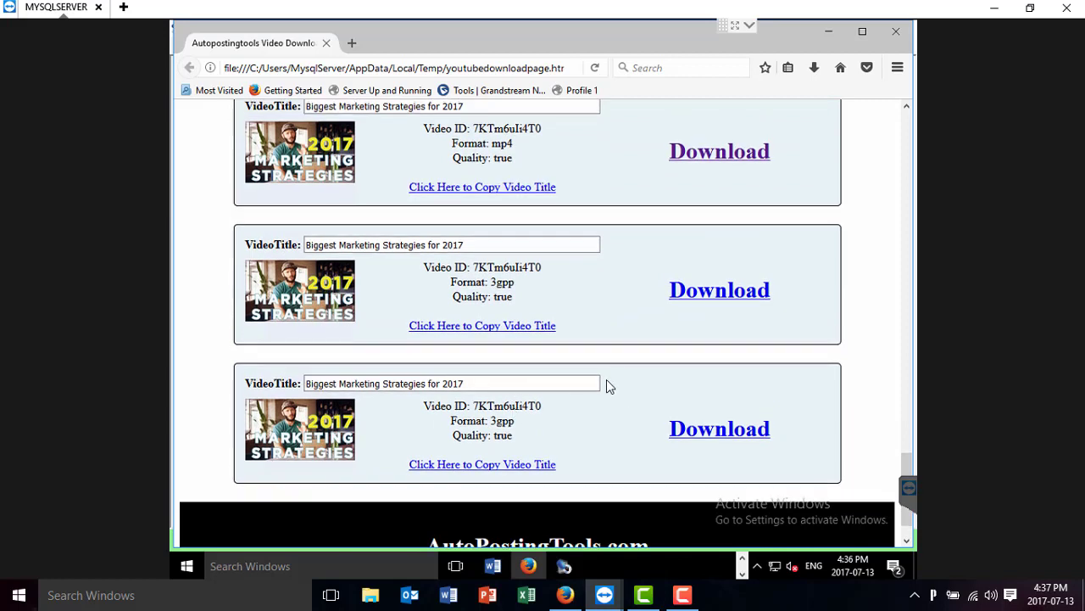